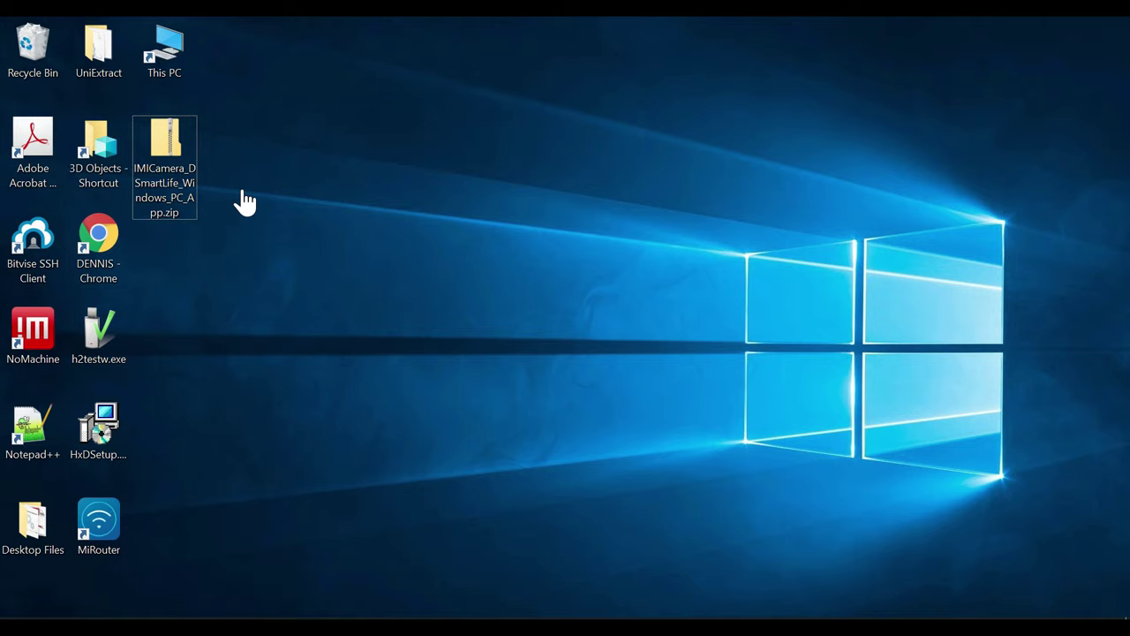
Step: Create a desktop shortcut to IMICamera.exe from the IMICamera_DSmartLife_Windows_PC_App folder on drive D and return to the desktop
left_click_drag(227, 197, 295, 209)
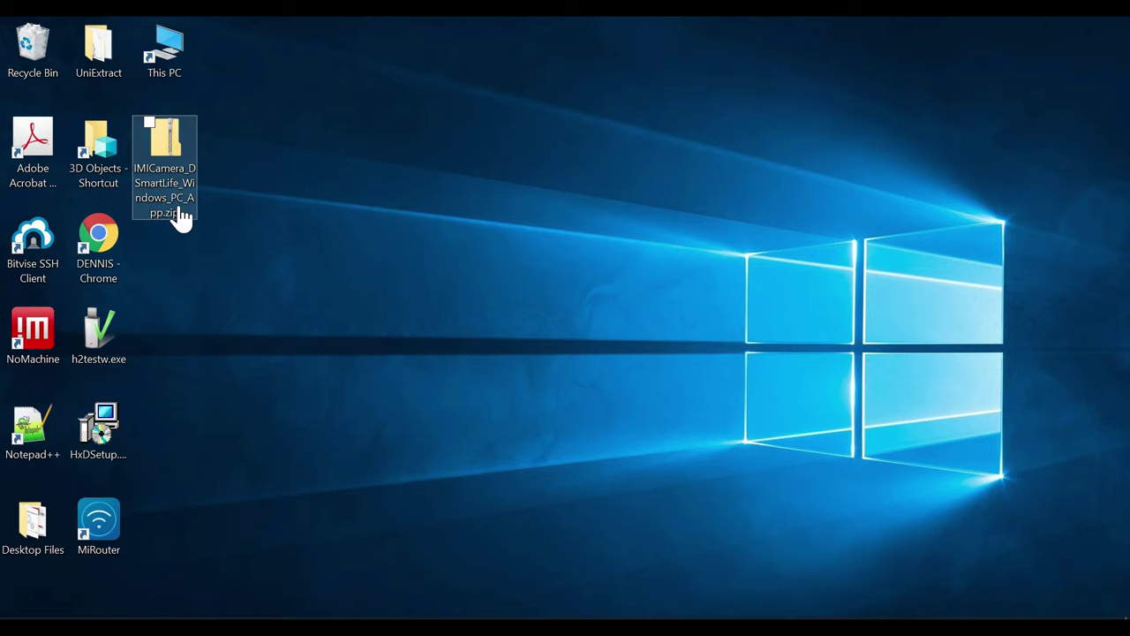
mouse_move(195, 193)
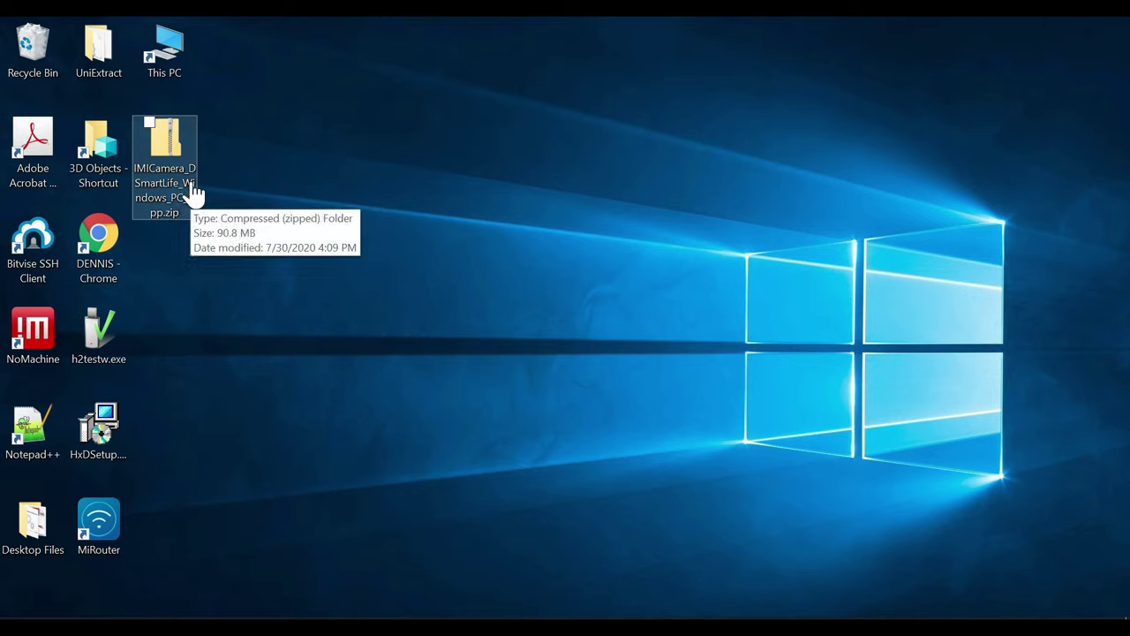
left_click(171, 157)
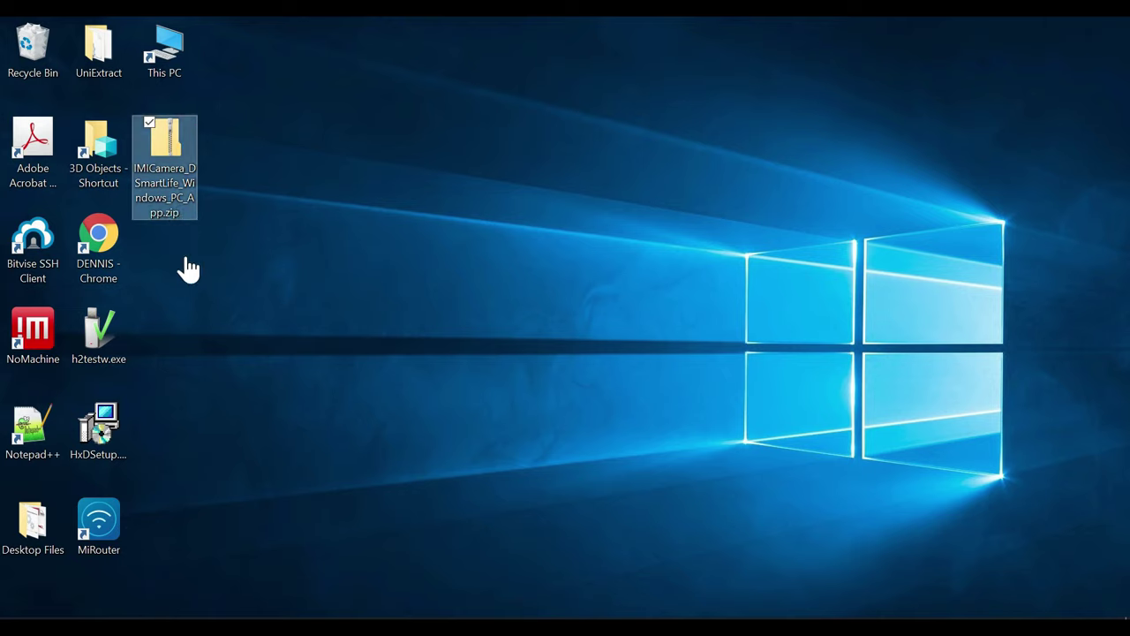
scroll(601, 415, "down", 12)
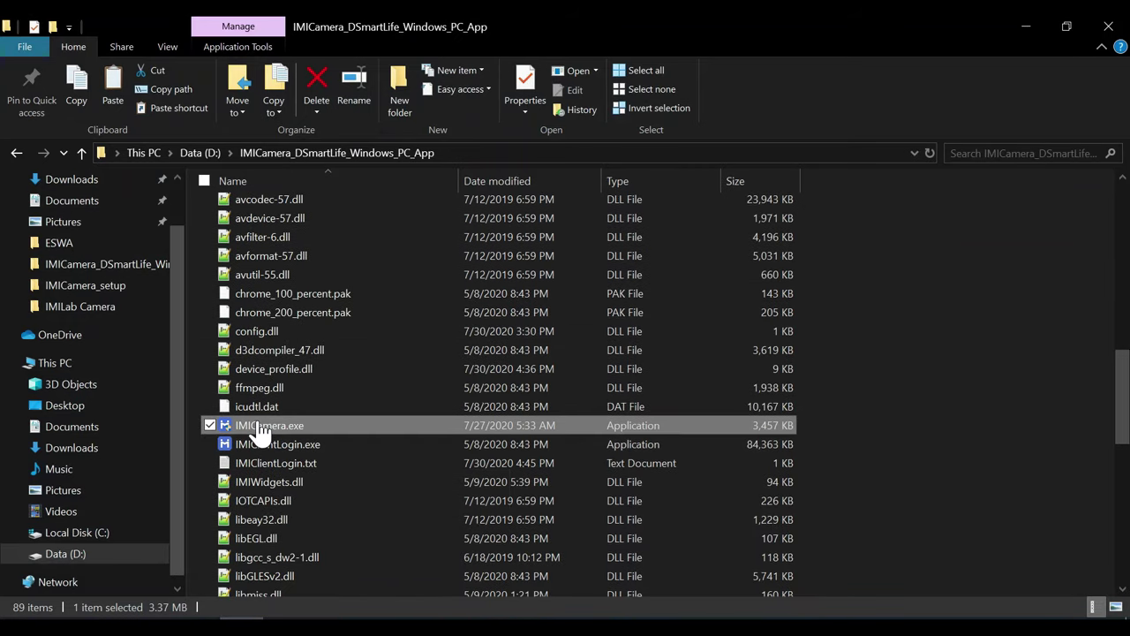
double_click(314, 427)
right_click(311, 427)
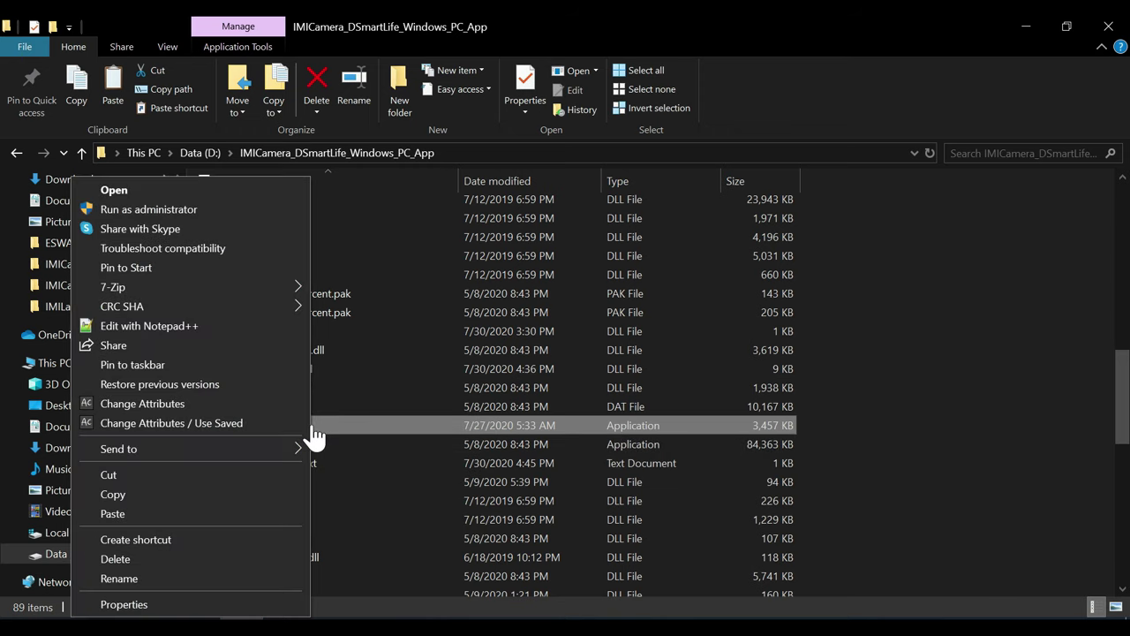
mouse_move(241, 458)
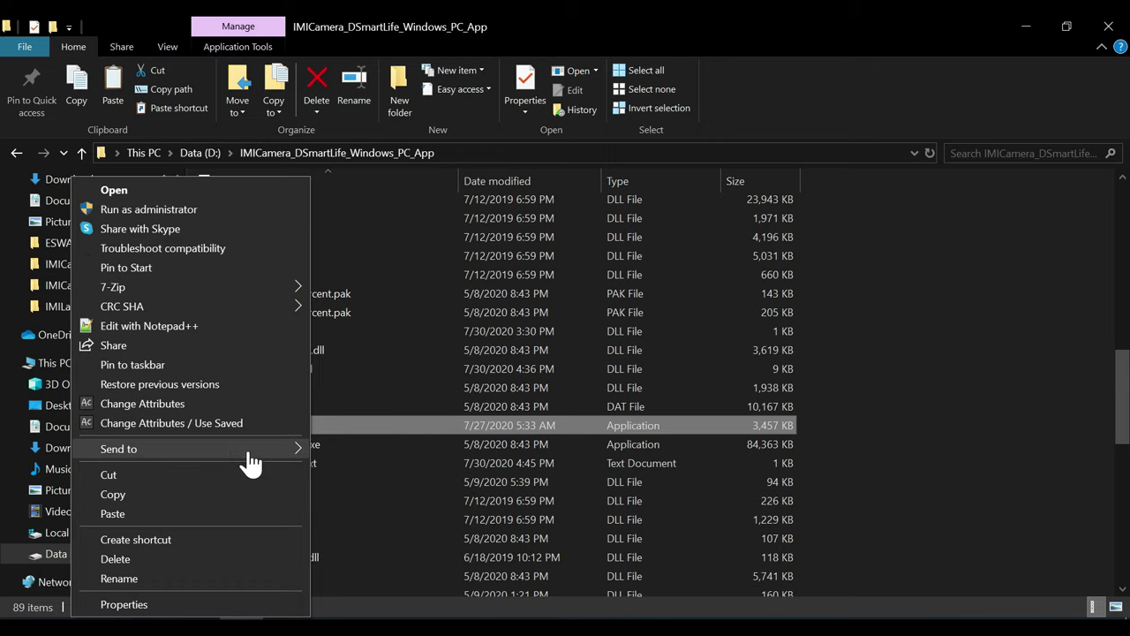
left_click(413, 491)
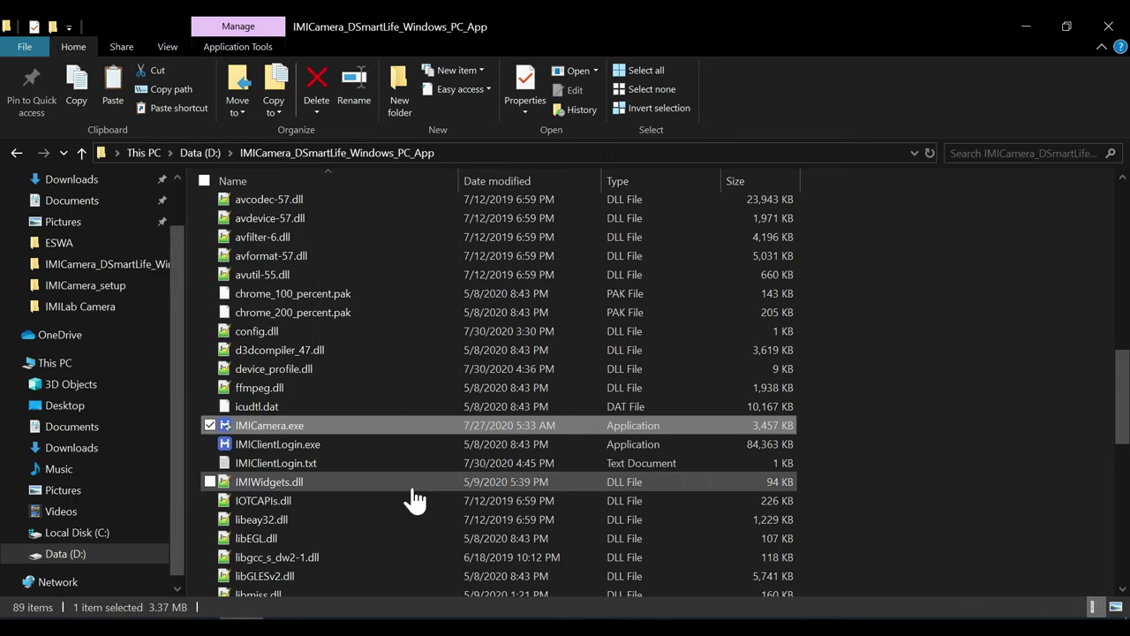
key("super+d")
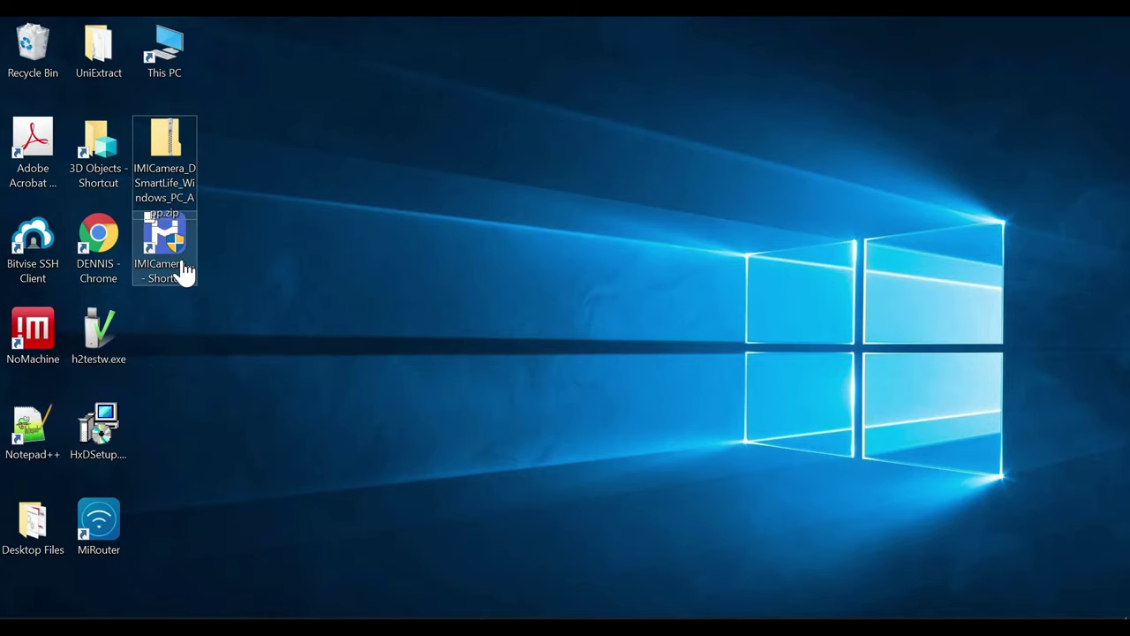
Step: Launch the IMICamera client from its desktop shortcut and log in with the Mi account e-mail and password
left_click(183, 272)
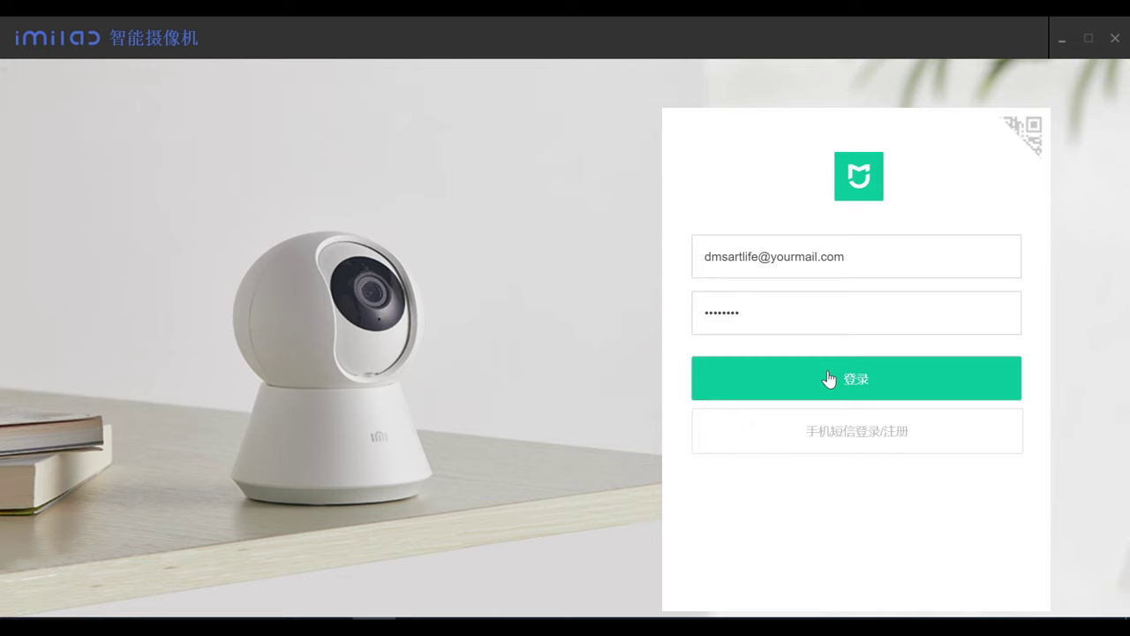
left_click(830, 379)
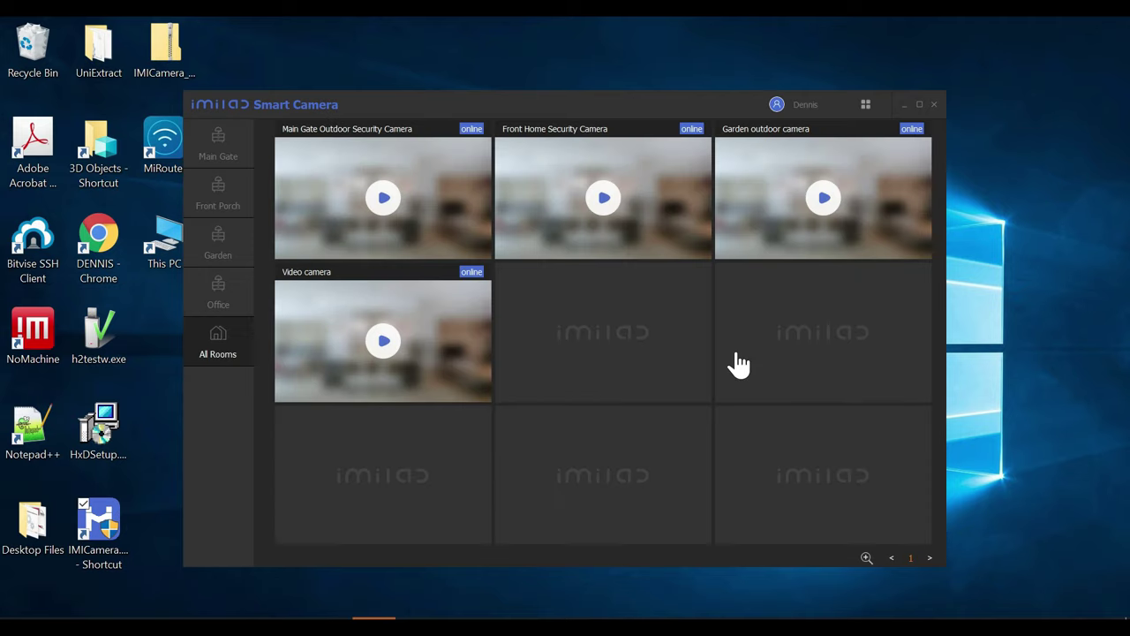
Step: Maximize the camera window and look through the Main Gate, Front Porch, Garden and Office rooms
left_click(918, 106)
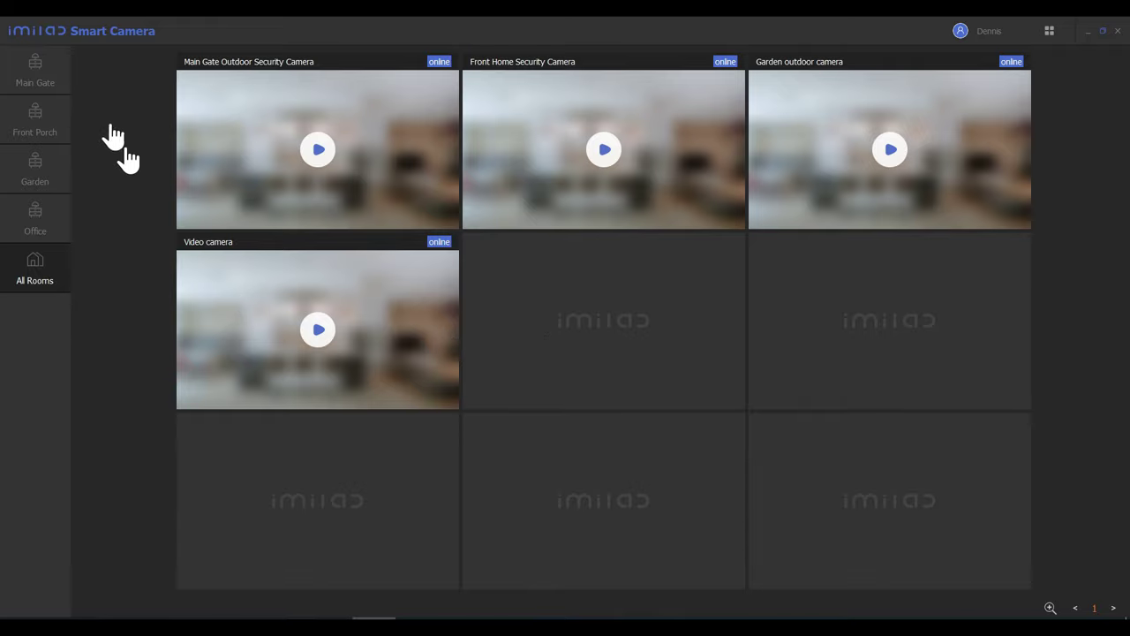
left_click(59, 79)
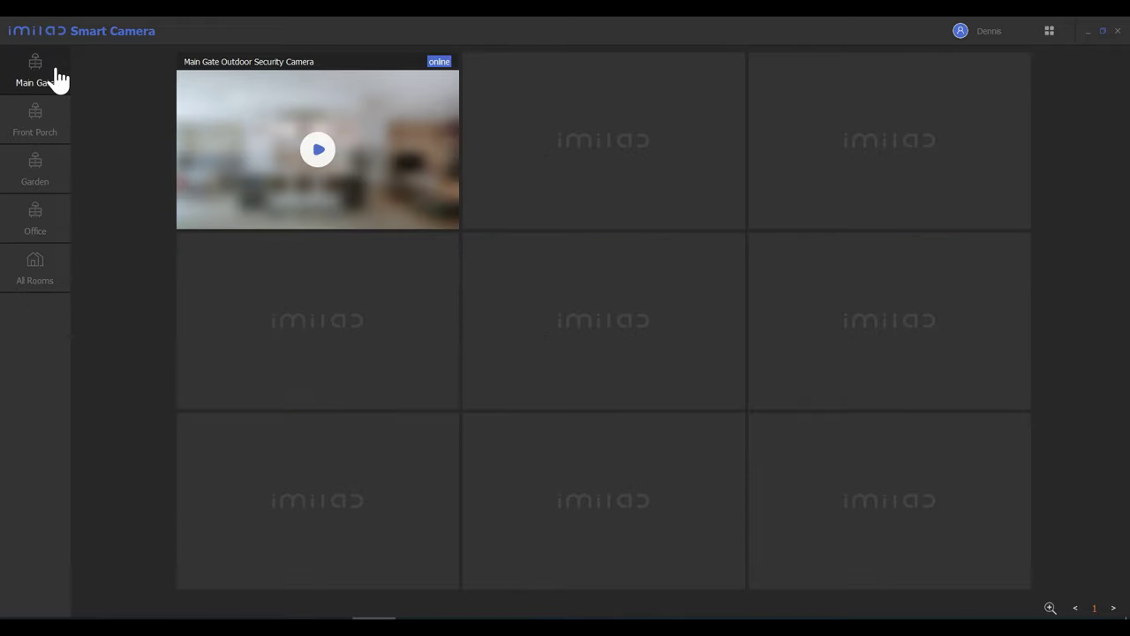
left_click(45, 137)
left_click(48, 186)
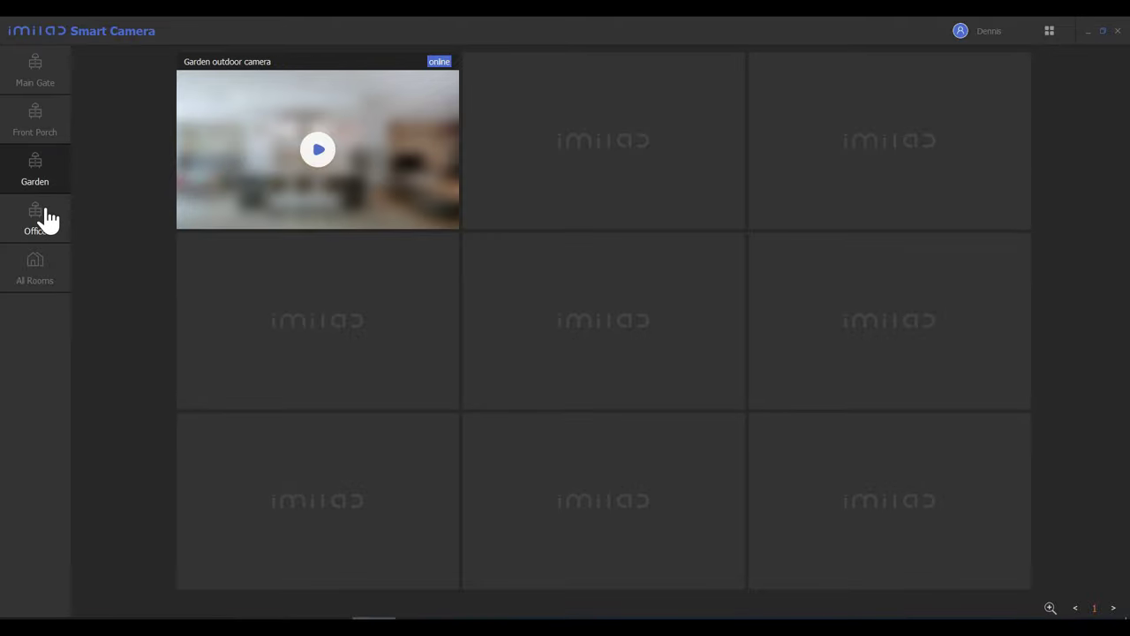
left_click(43, 221)
Step: Show all rooms together and start the live feeds, including the Garden outdoor camera and Video camera
left_click(43, 262)
left_click(890, 151)
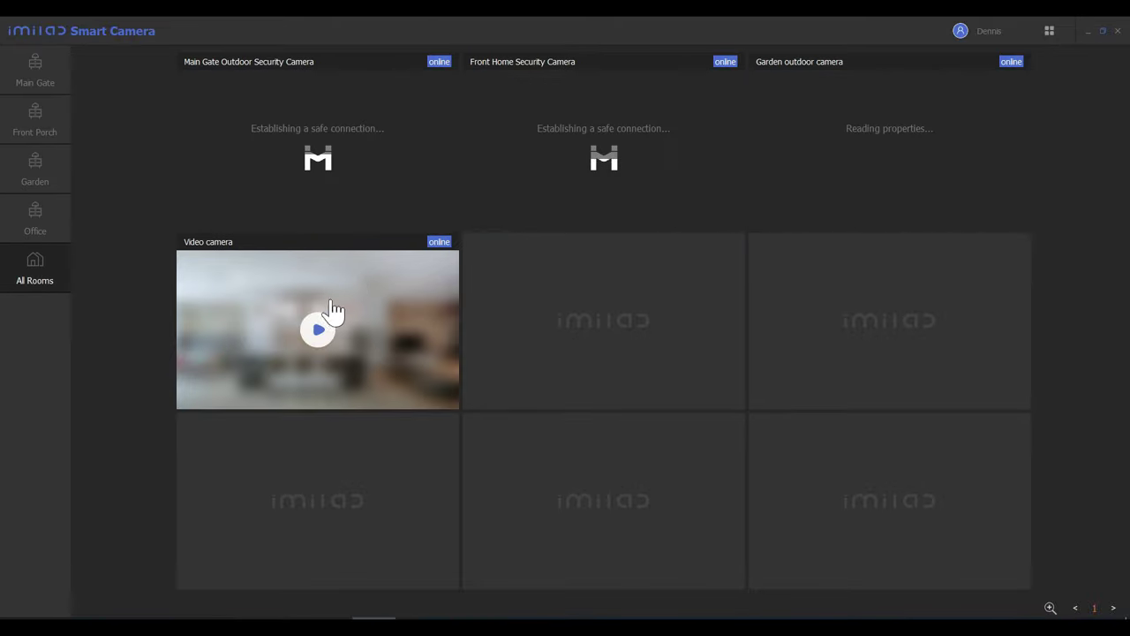
left_click(320, 328)
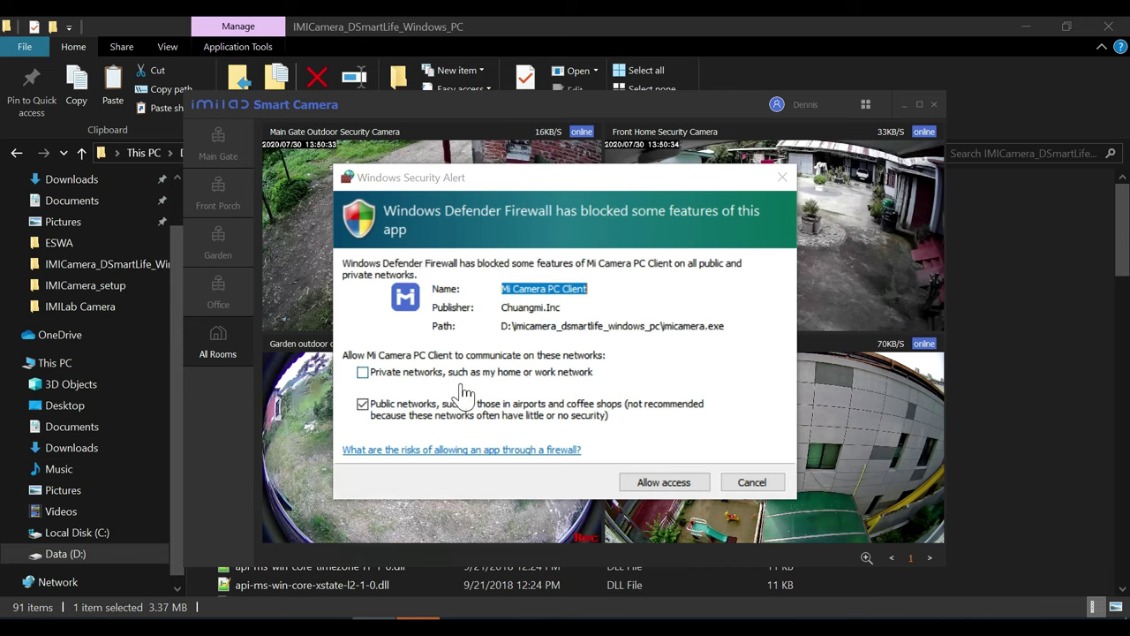
Step: Allow Mi Camera PC Client through Windows Defender Firewall on private networks as well as public ones
left_click(411, 372)
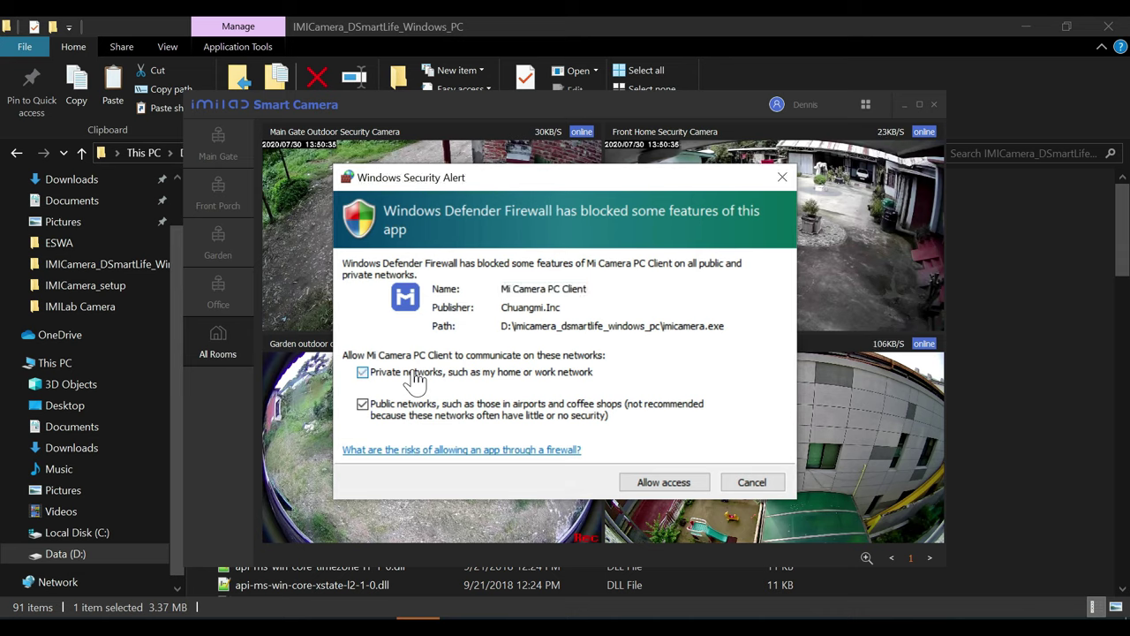
left_click(663, 484)
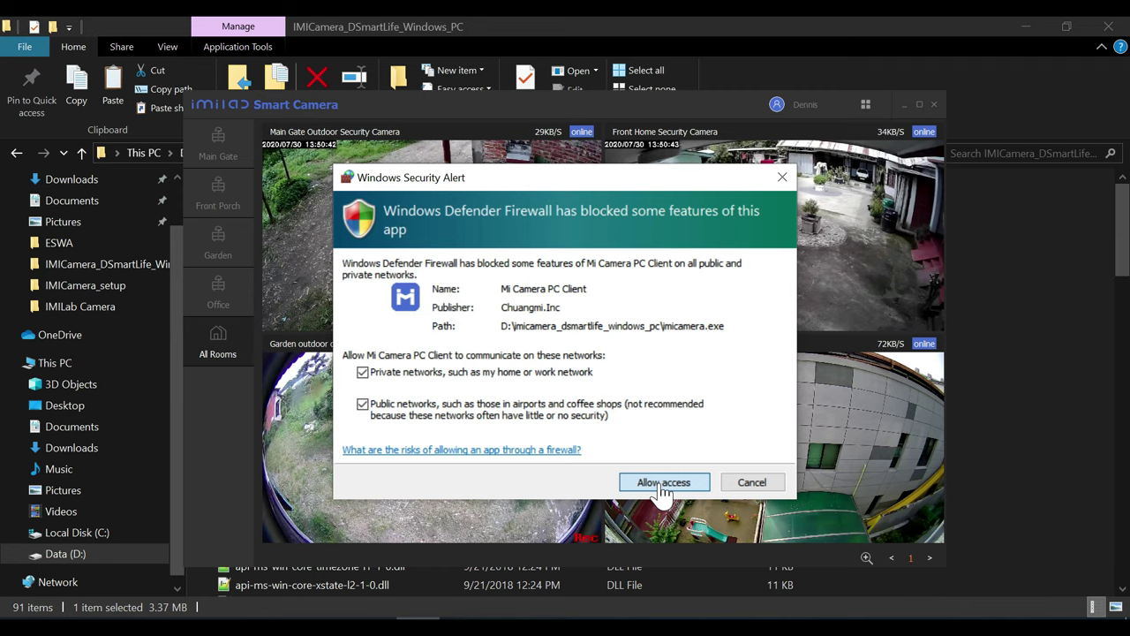
left_click(662, 484)
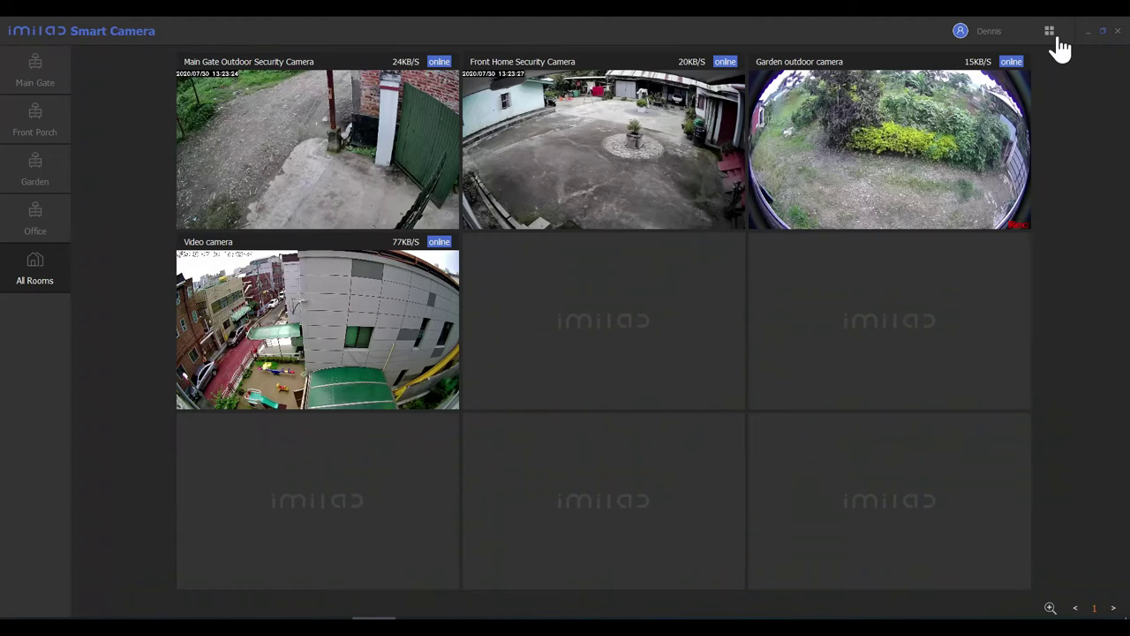
Step: Switch the camera layout to the 4-view grid, followed by the single-camera view
left_click(1050, 34)
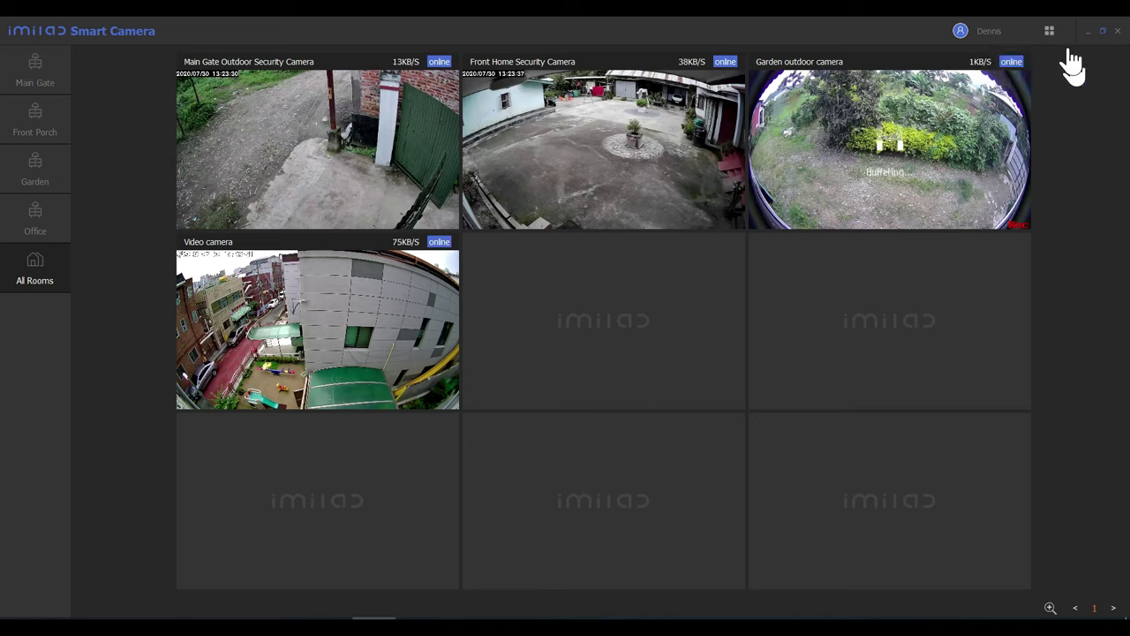
mouse_move(1051, 35)
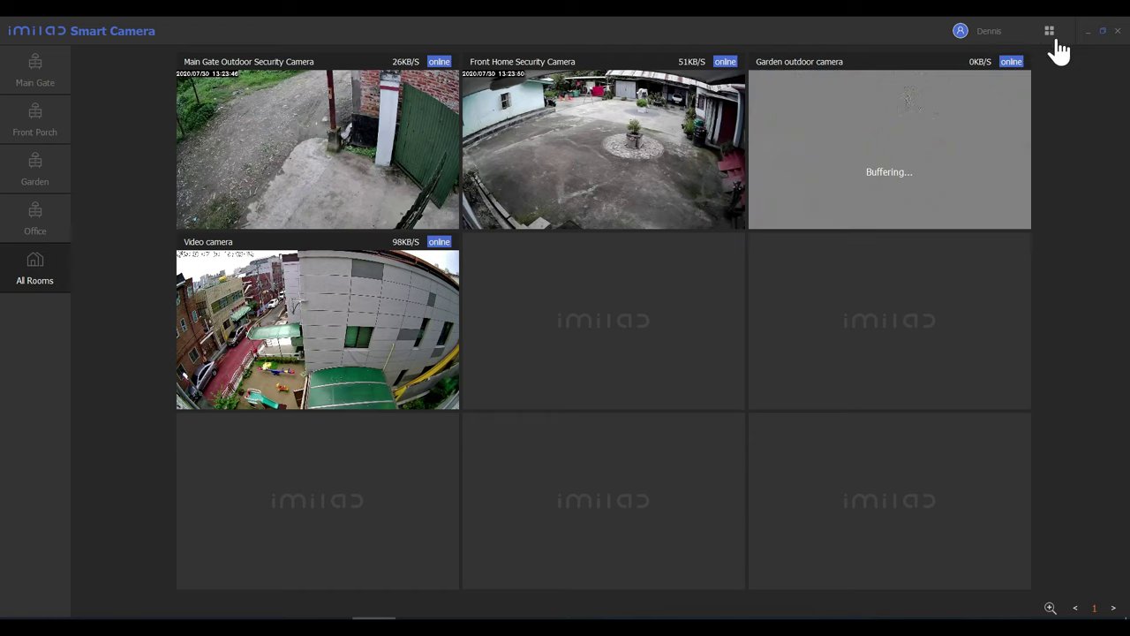
left_click(1021, 62)
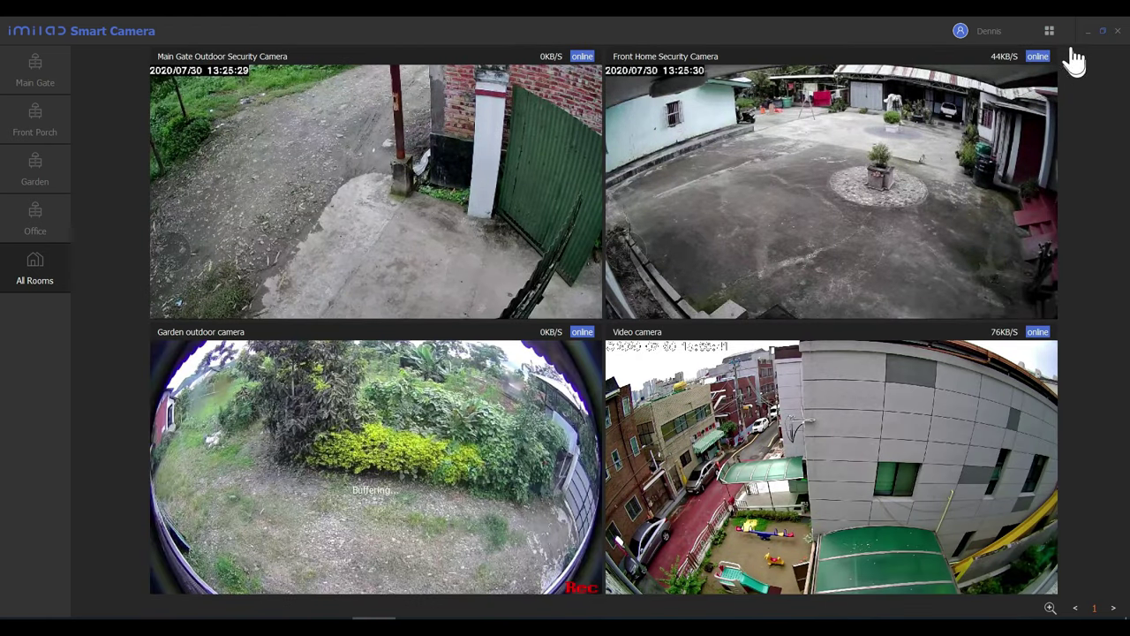
mouse_move(1053, 42)
left_click(999, 66)
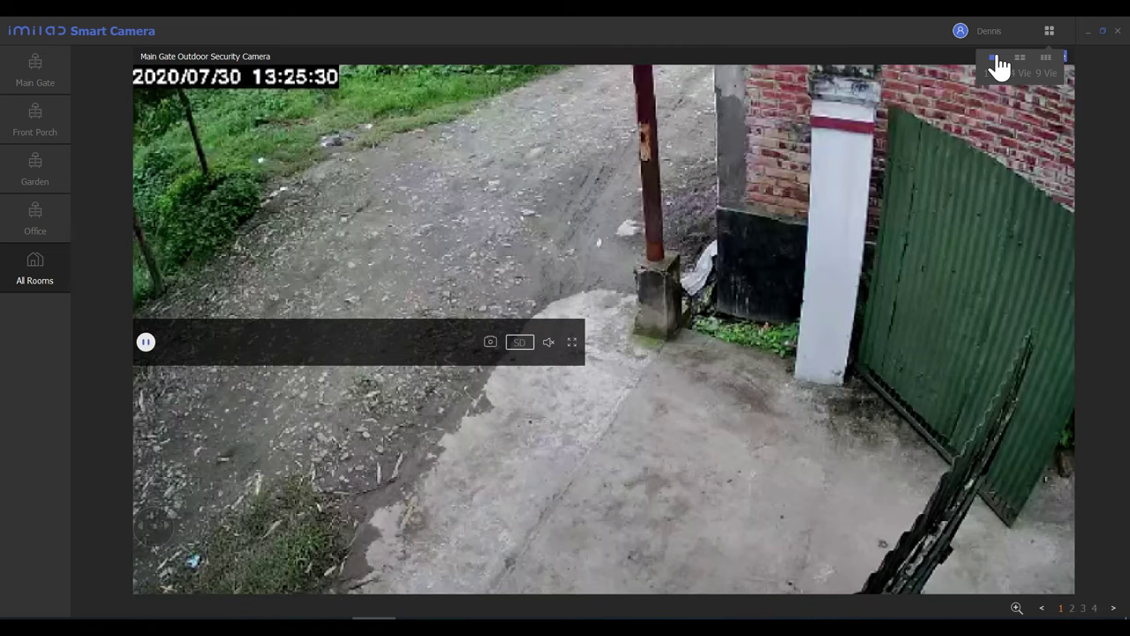
Step: Show the Office camera and move its timeline back to play the 07/30 recording from about 15:51
left_click(43, 225)
mouse_move(576, 257)
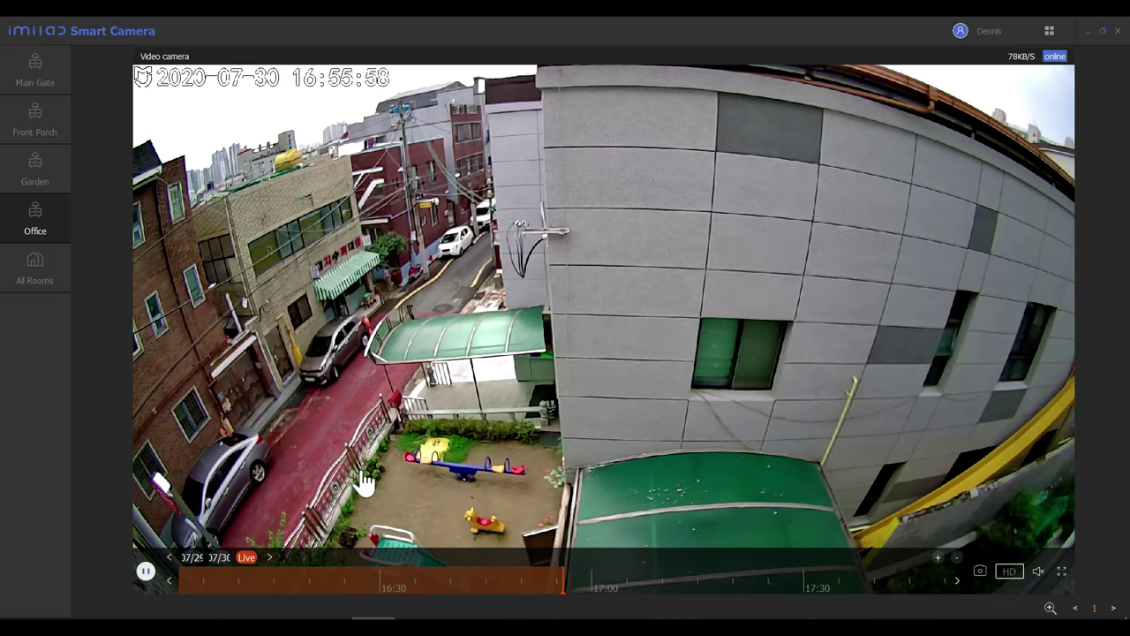
left_click_drag(314, 587, 772, 560)
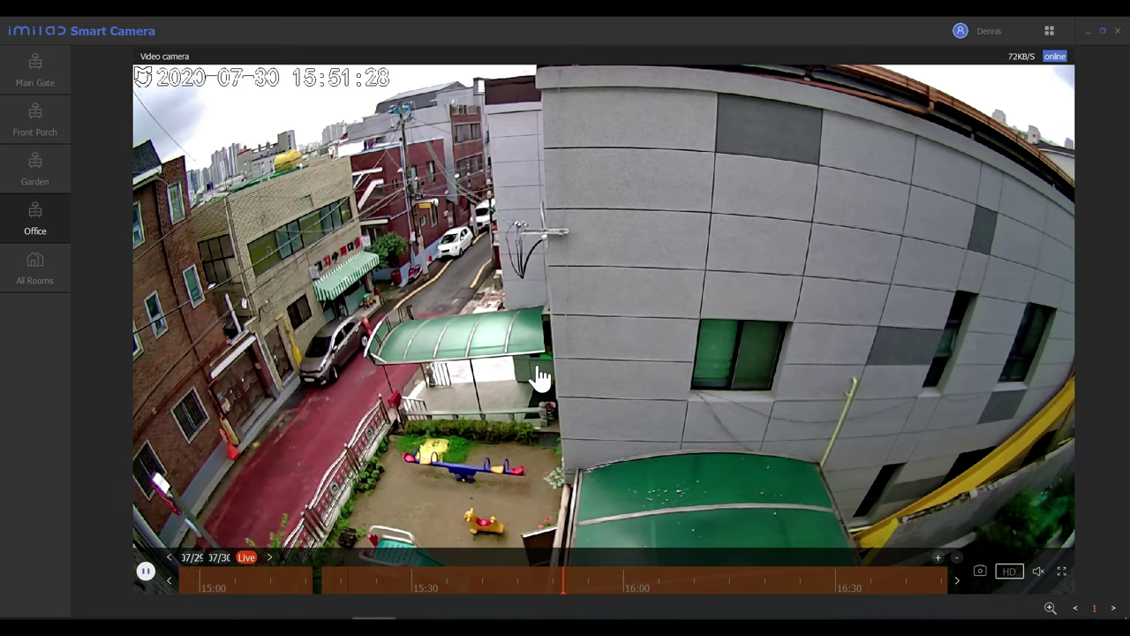
Step: Examine the country and language options in the account settings
left_click(50, 126)
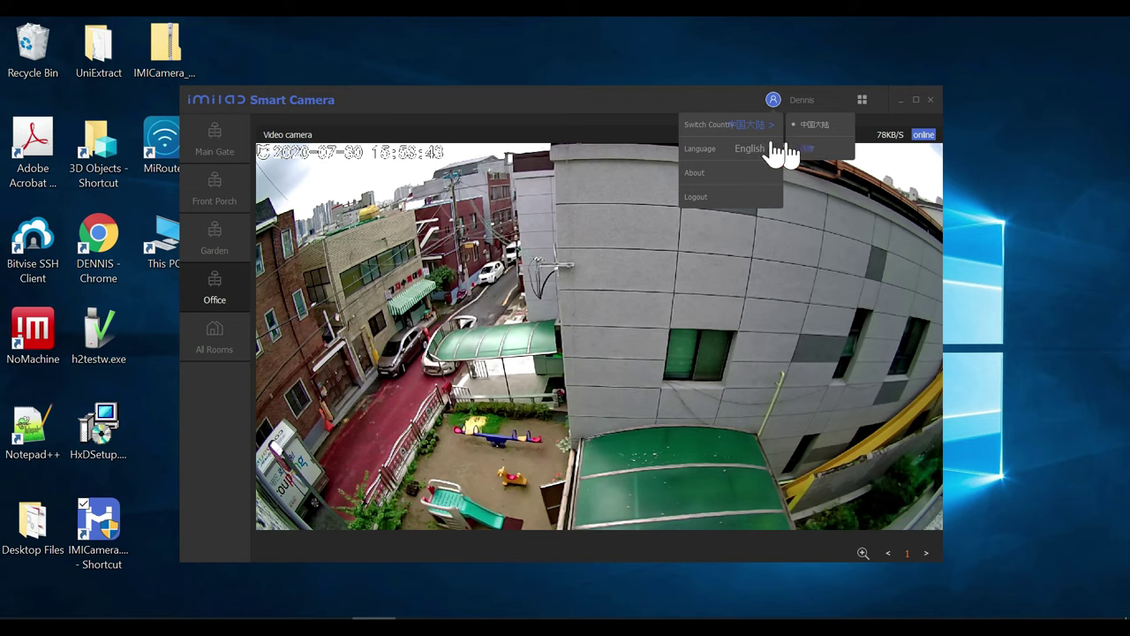
mouse_move(732, 157)
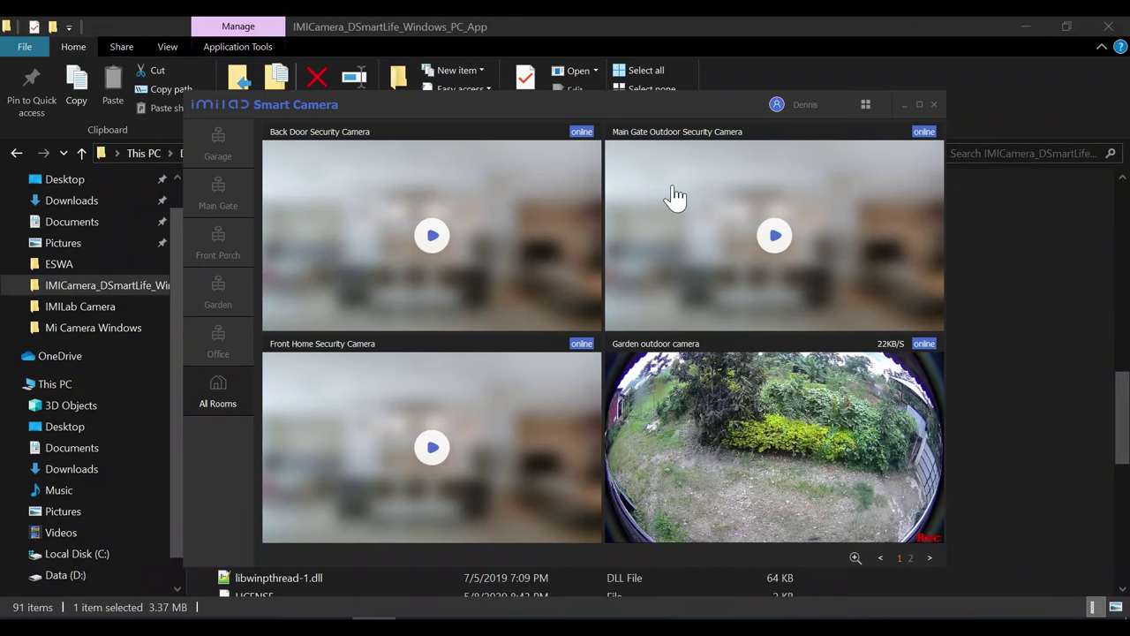
Step: Maximize the camera window and take a snapshot of the Garden outdoor camera feed
left_click(919, 104)
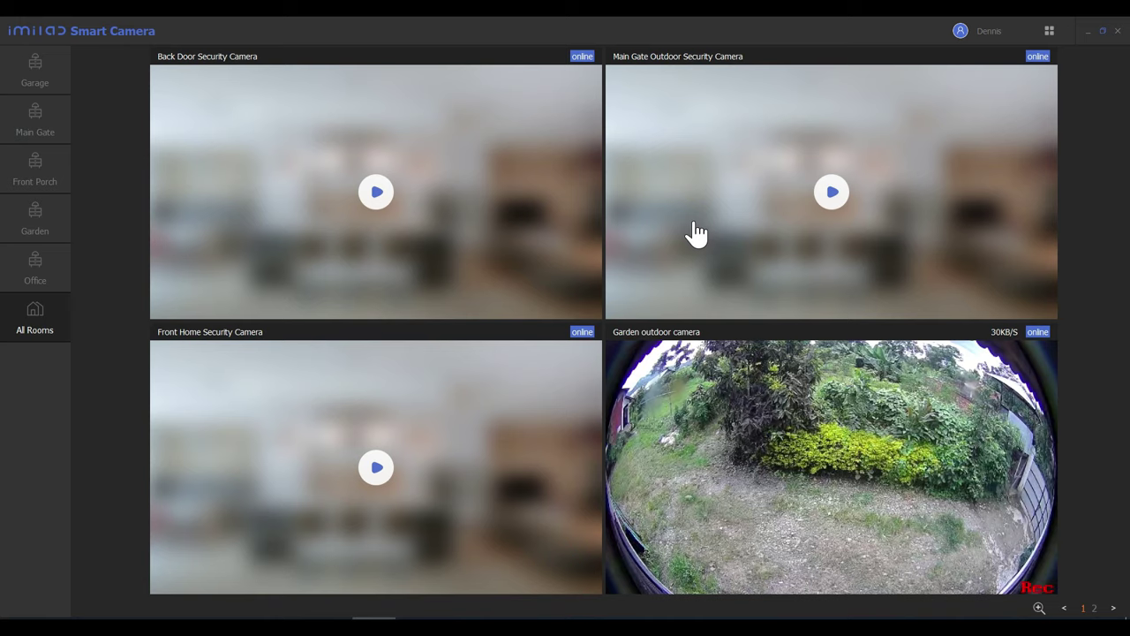
mouse_move(1007, 434)
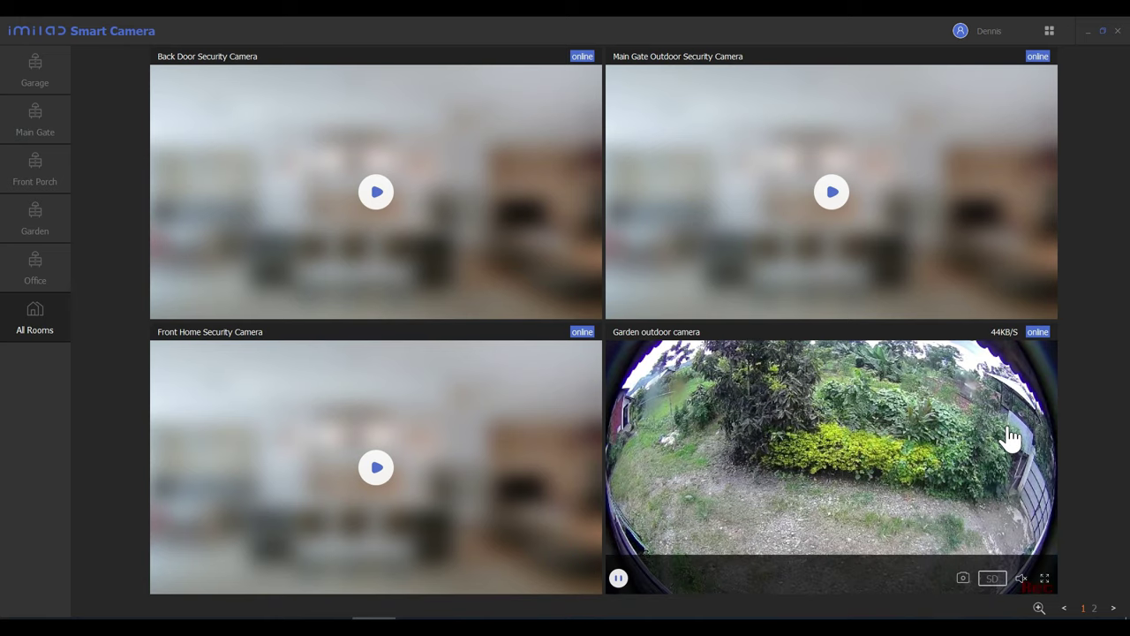
left_click(964, 572)
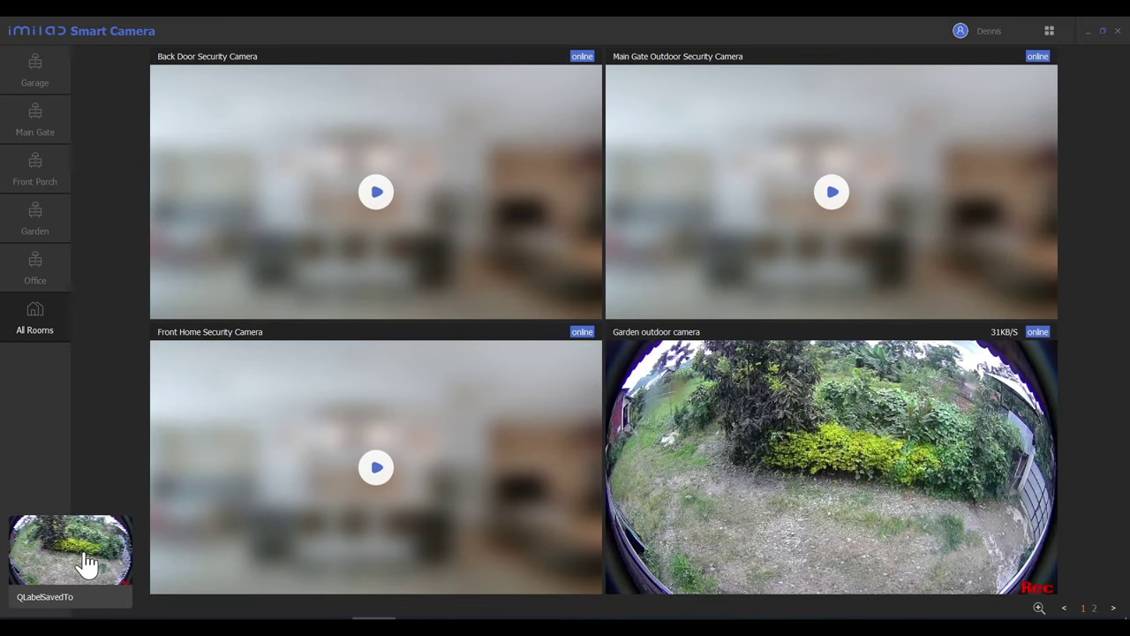
Step: Open the saved Garden outdoor camera snapshot in Photos and inspect it up close
left_click(87, 558)
left_click(173, 346)
double_click(174, 351)
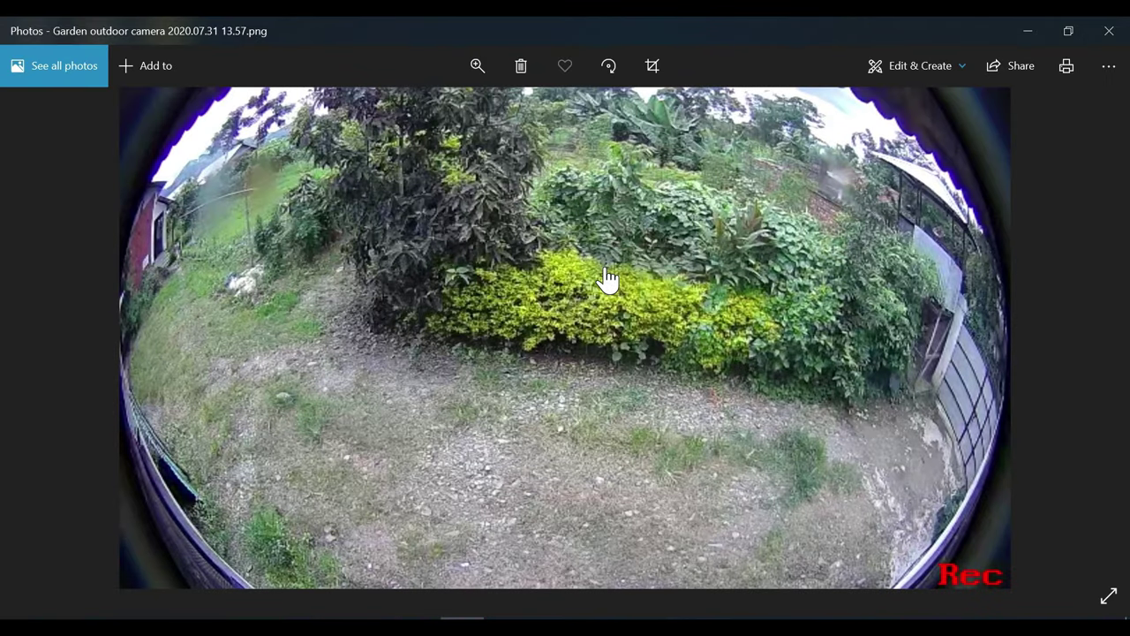
scroll(608, 279, "up", 2)
scroll(607, 279, "down", 2)
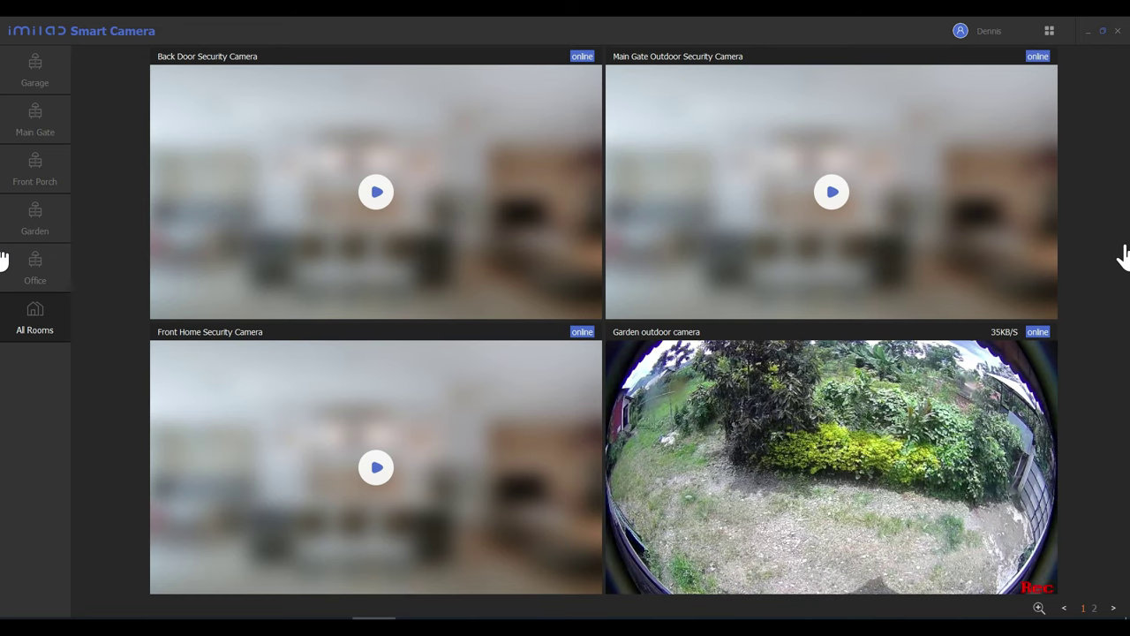
Step: Quit the camera client and open config.dll from the IMICamera_DSmartLife_Windows_PC_App folder in Notepad++
left_click(1117, 32)
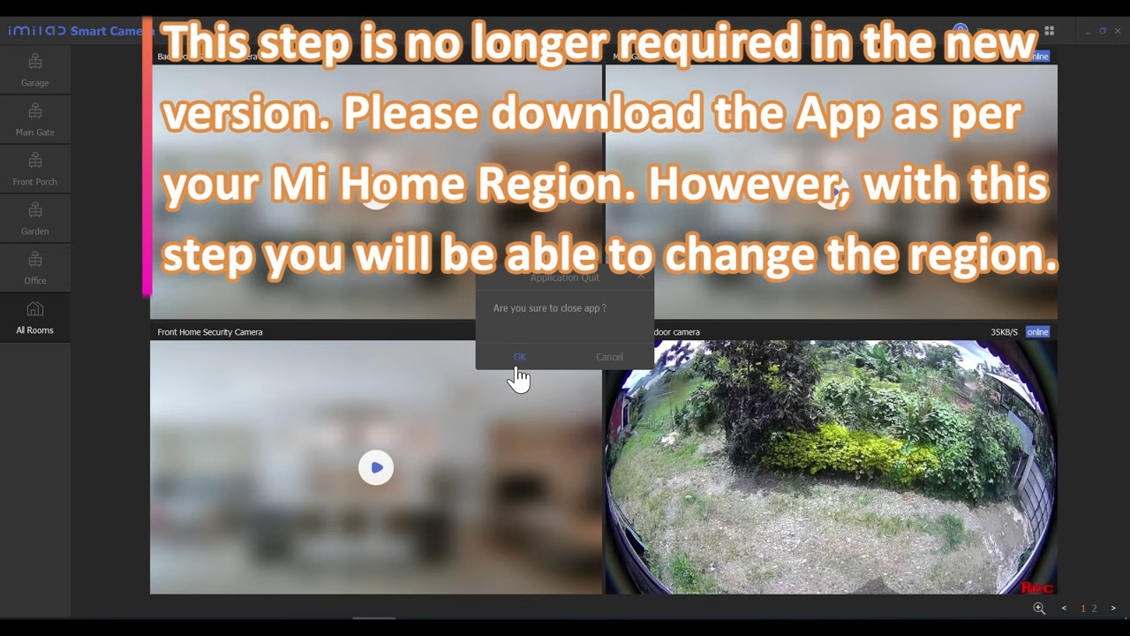
left_click(519, 358)
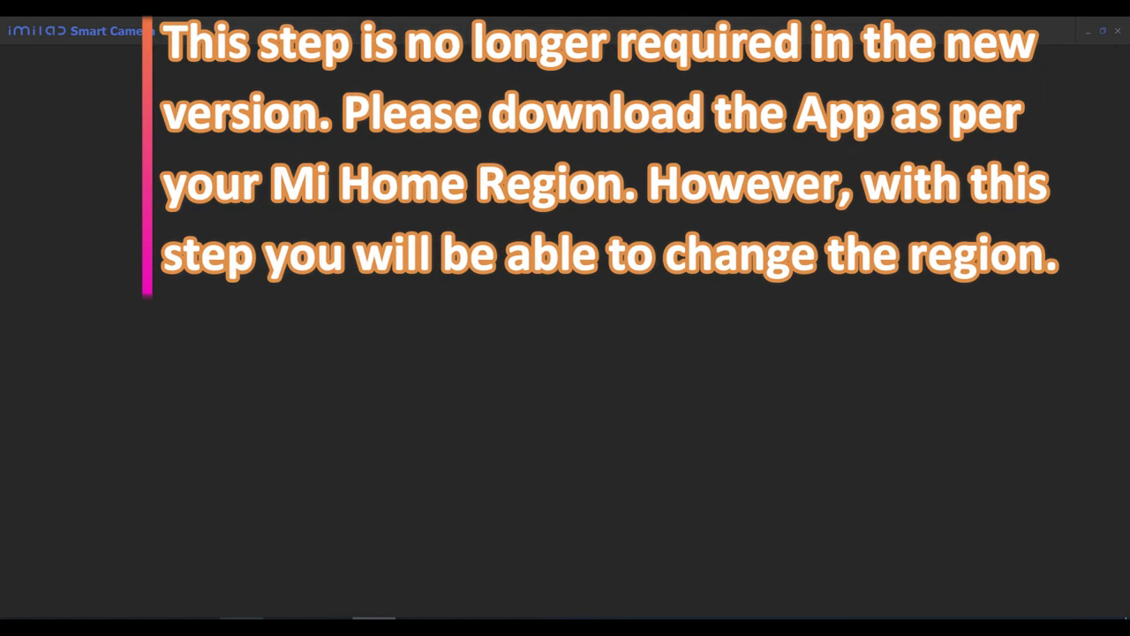
scroll(328, 353, "up", 6)
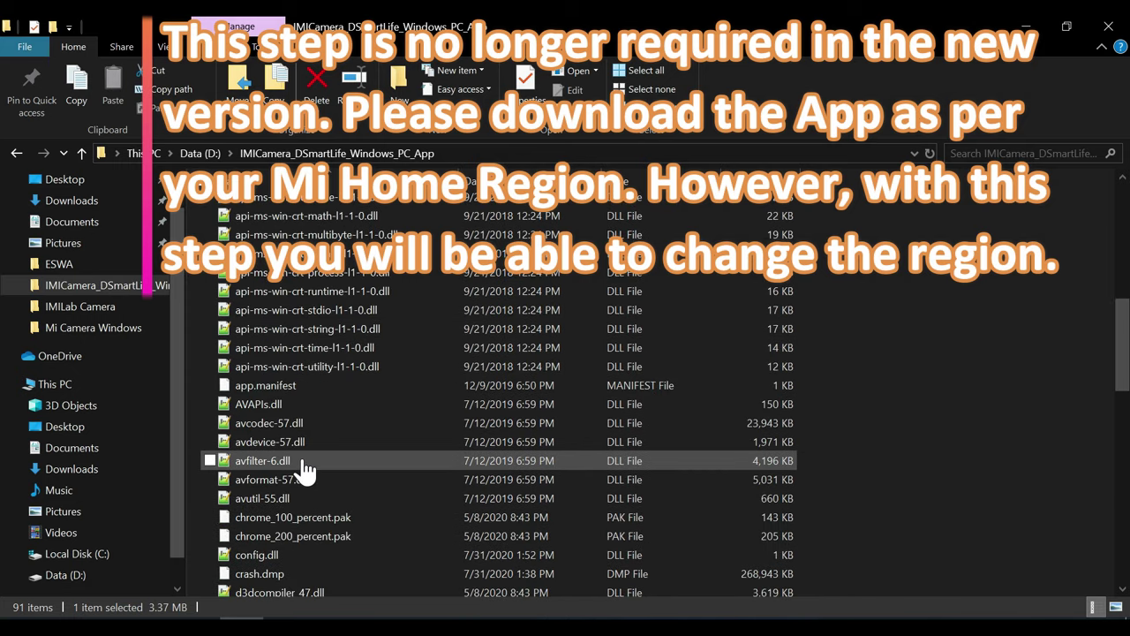
scroll(334, 533, "down", 1)
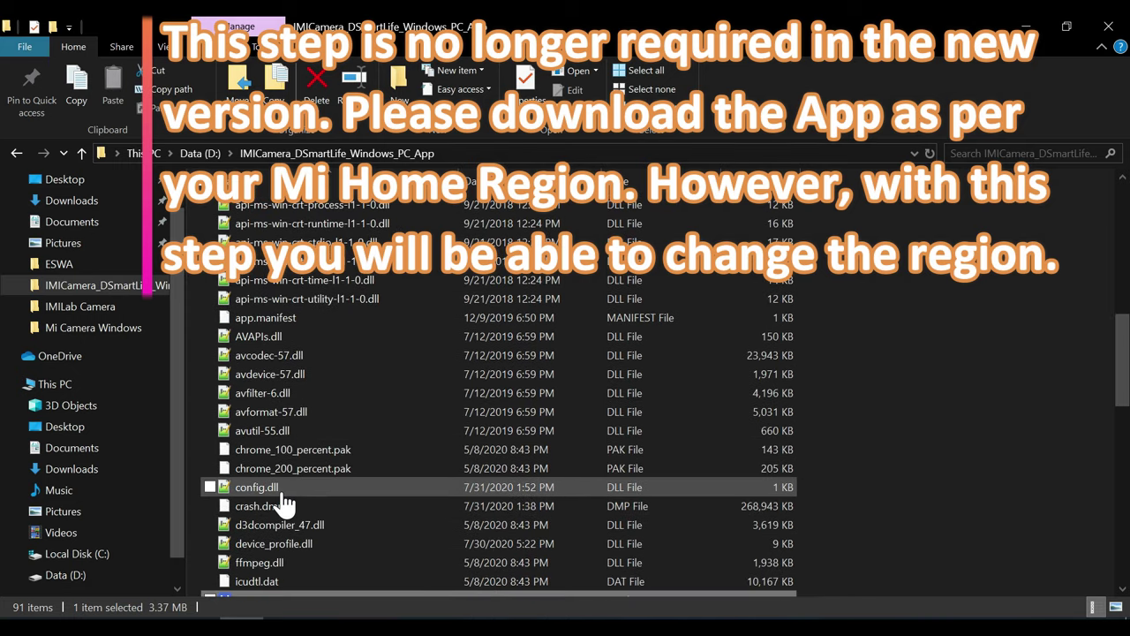
left_click(293, 491)
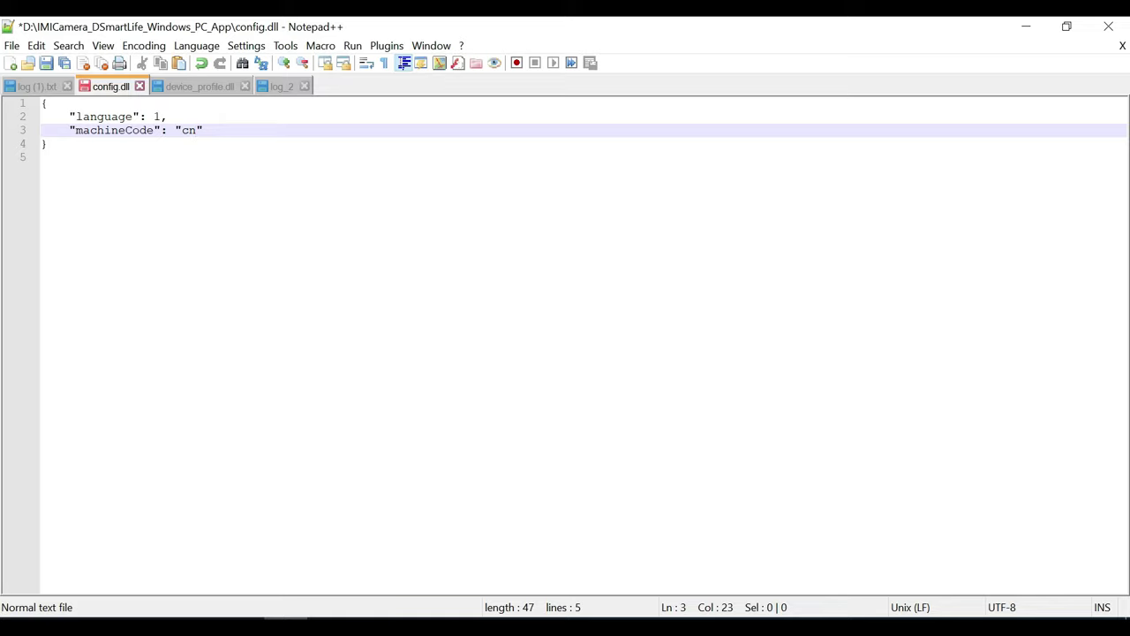
Step: Try the region codes de and us for machineCode in config.dll, settle on sg, and save the file
key("BackSpace")
key("BackSpace")
type("de")
key("BackSpace")
key("BackSpace")
type("us")
key("BackSpace")
key("BackSpace")
type("sg")
key("ctrl+s")
Step: Relaunch the camera client from its program folder and play the Front Home Security Camera feed
key("alt+Tab")
left_click(270, 360)
scroll(309, 366, "up", 10)
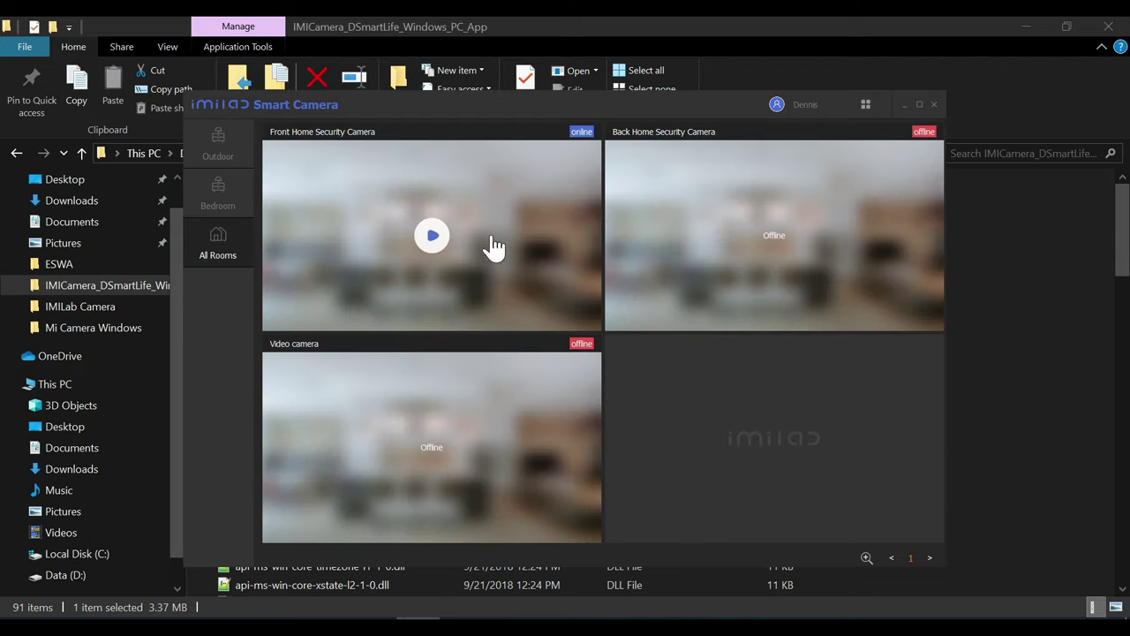
left_click(432, 236)
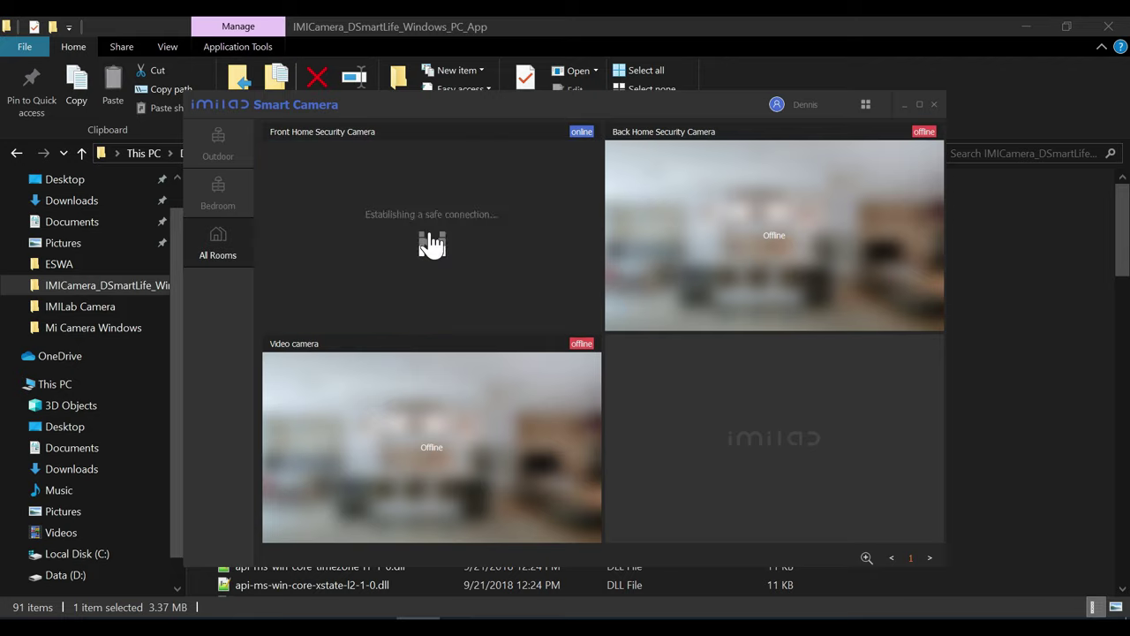
mouse_move(522, 270)
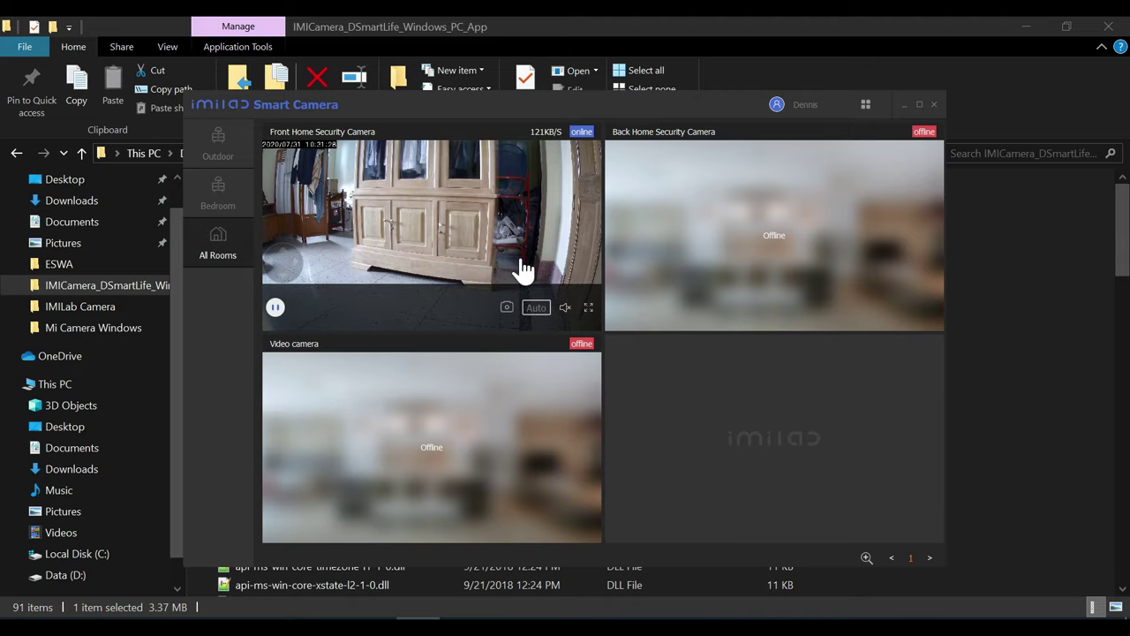
Step: View the Outdoor and Bedroom camera groups, and return to all rooms
left_click(231, 157)
left_click(227, 206)
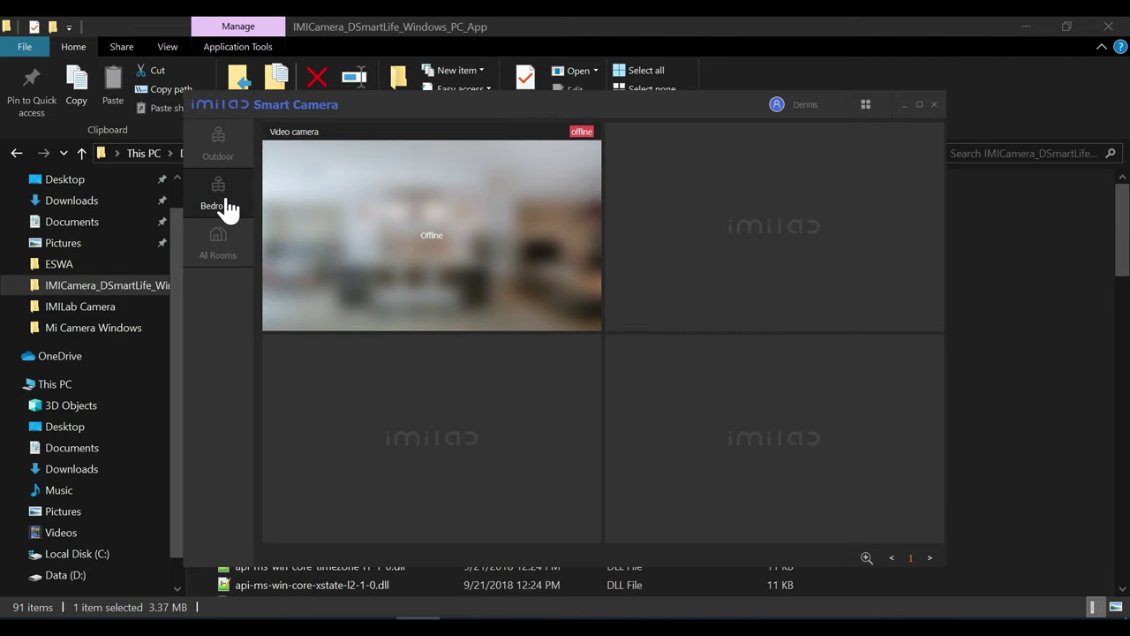
left_click(221, 250)
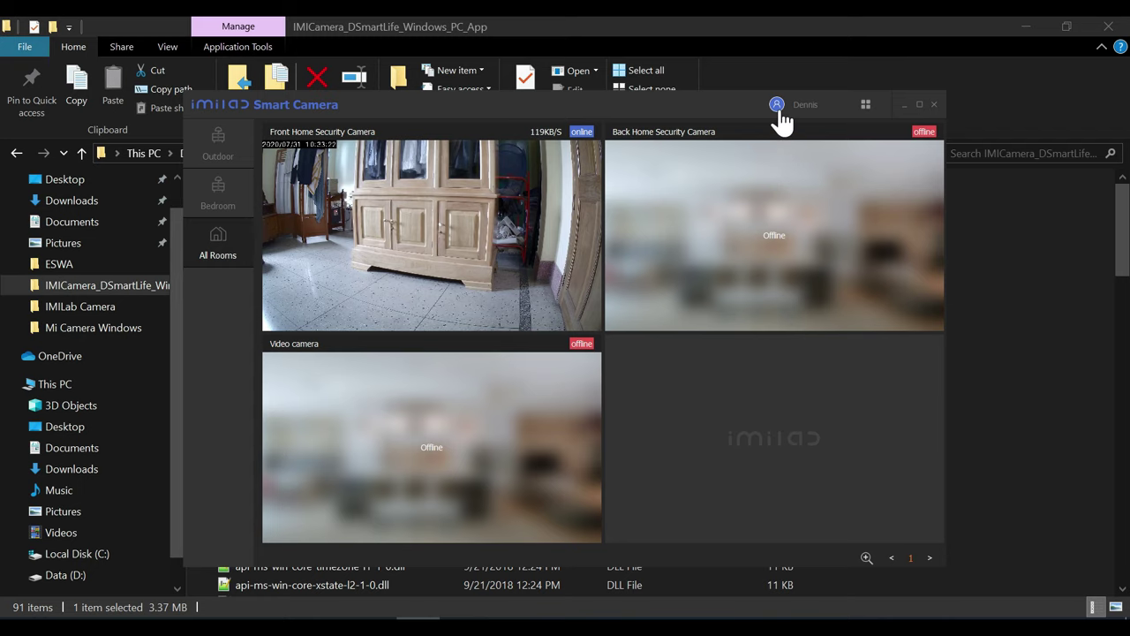
Step: Close the camera client and select log.txt in the IMICamera_DSmartLife_Windows_PC_App folder
key("alt+F4")
scroll(492, 371, "down", 6)
scroll(492, 371, "down", 11)
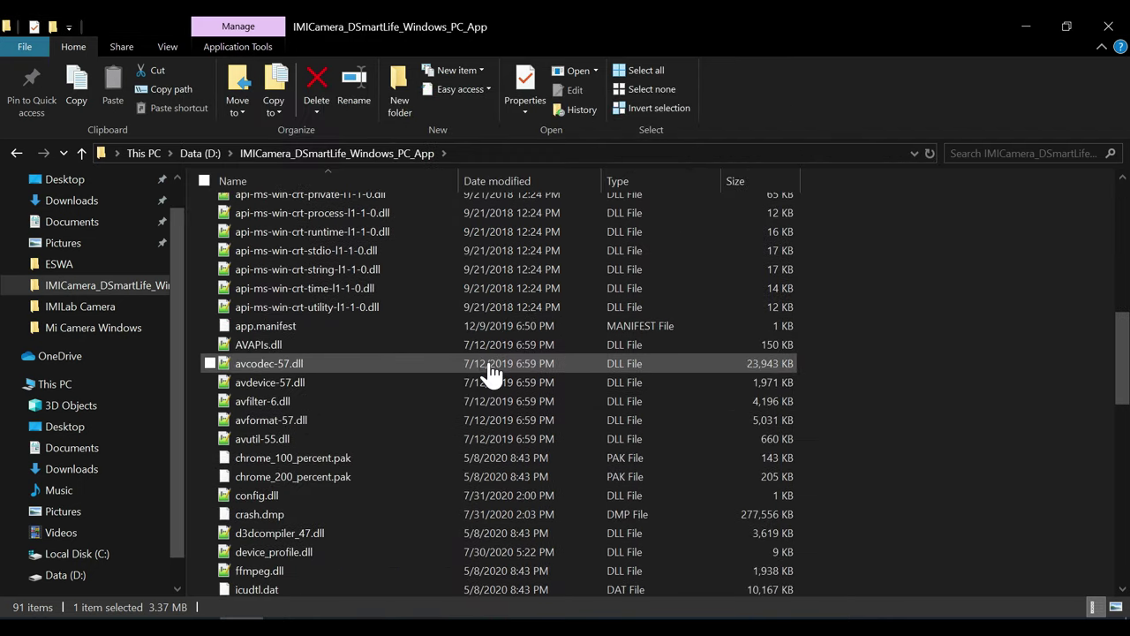
double_click(311, 268)
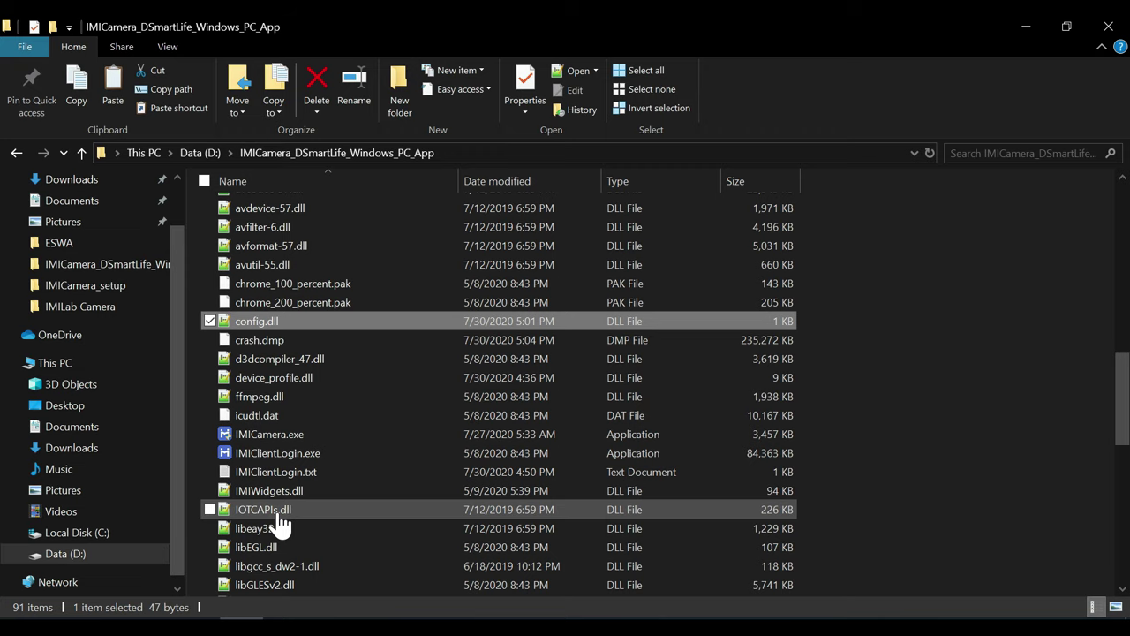
scroll(279, 523, "down", 4)
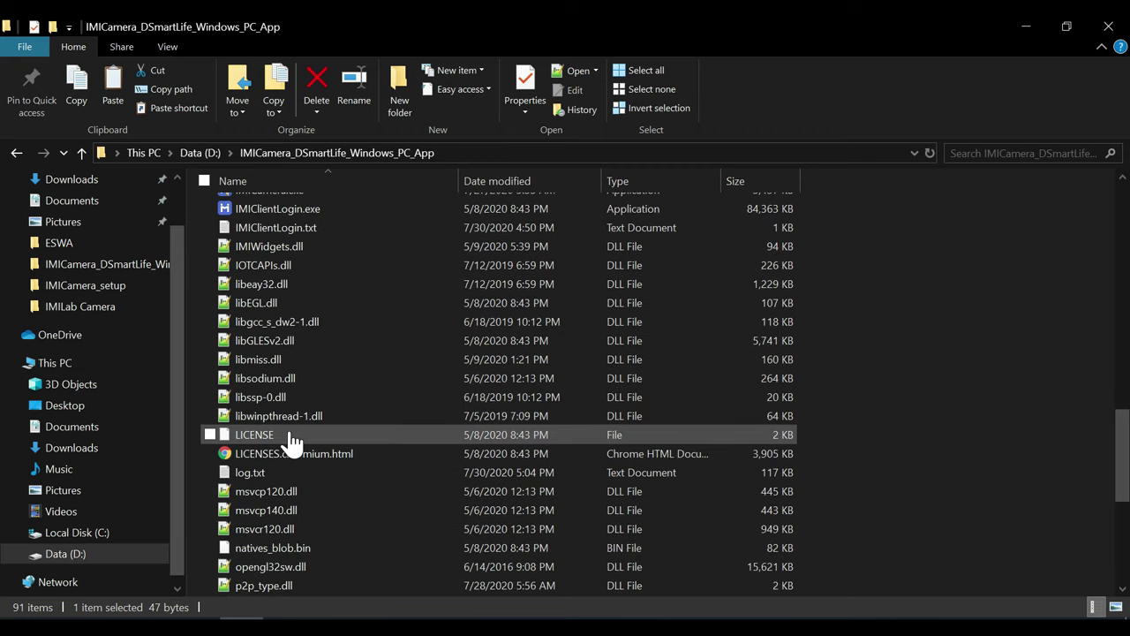
left_click(264, 477)
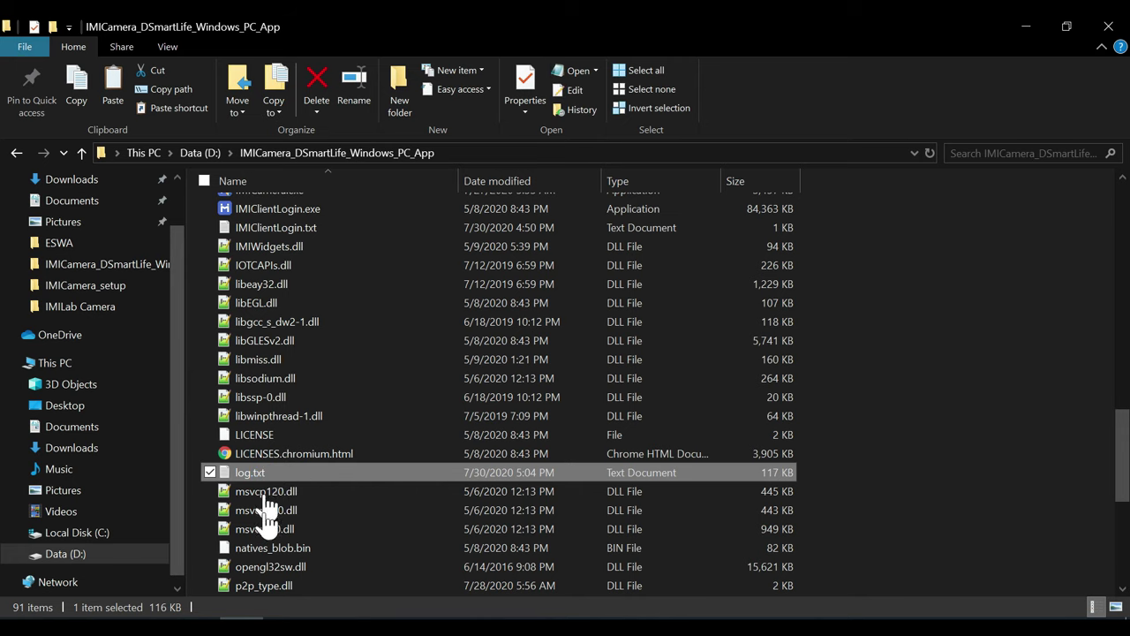
Step: Switch to log (1).txt in Notepad++ and inspect the device address and connection mode on line 4
key("alt+Tab")
left_click(37, 86)
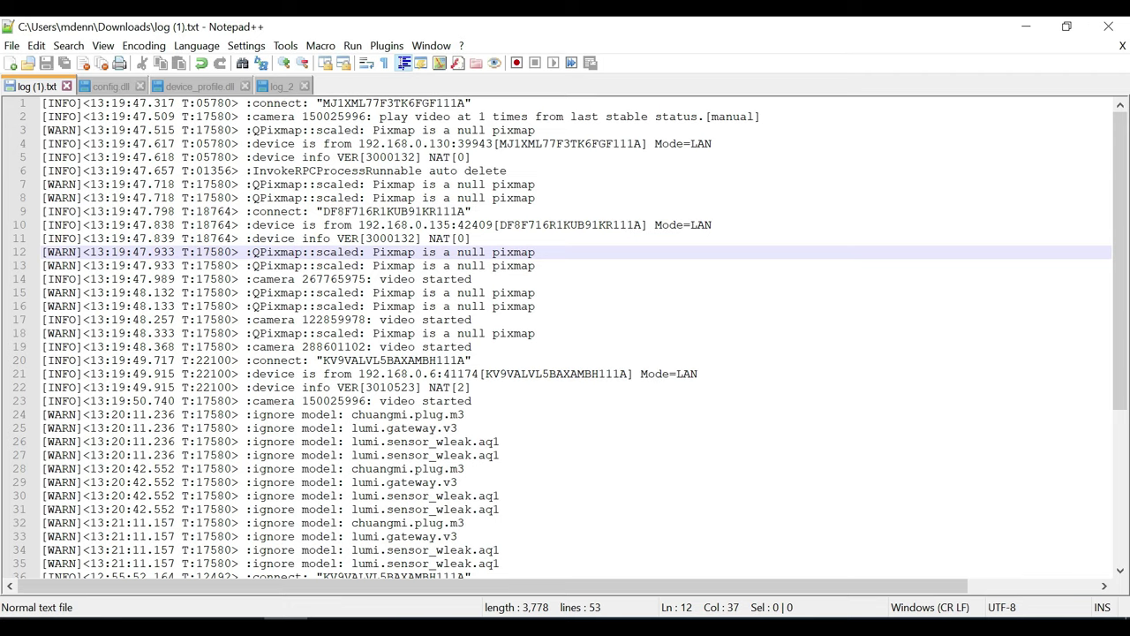
left_click(360, 143)
left_click_drag(360, 143, 450, 144)
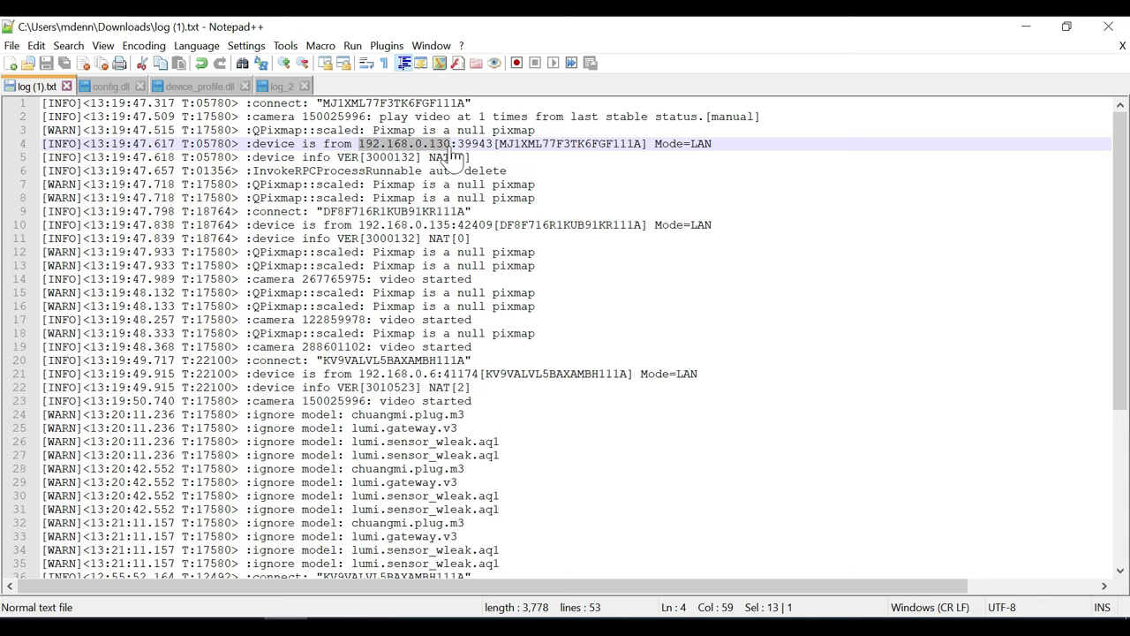
key("End")
double_click(704, 143)
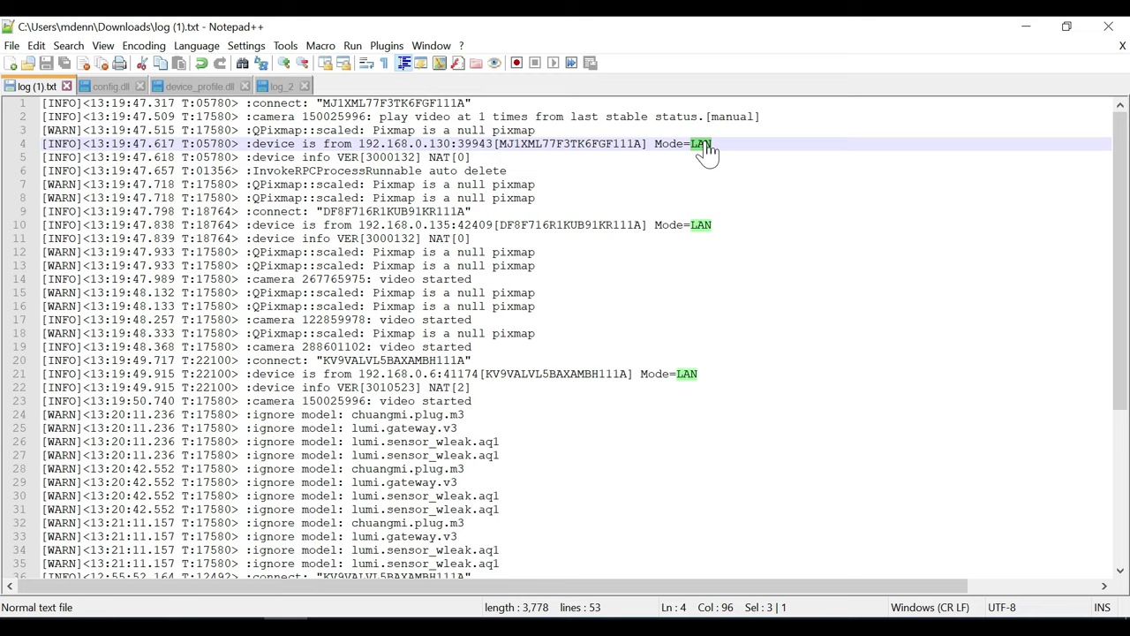
left_click(590, 279)
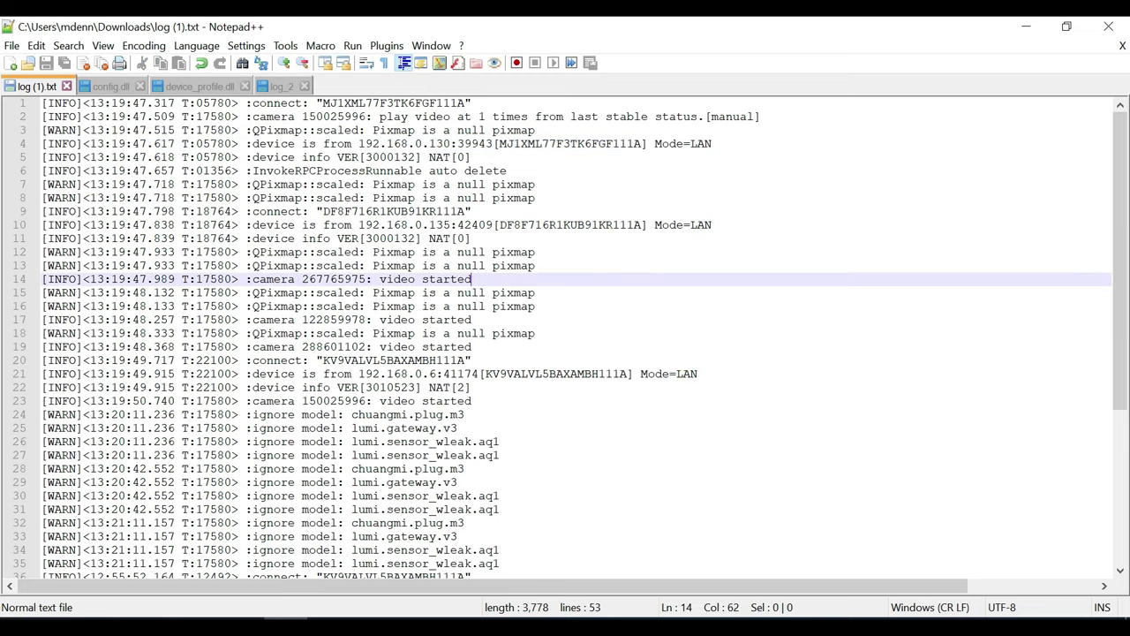
Step: Examine the P2P and RLY connection entries in log (1).txt and compare them with the LAN entries
scroll(565, 336, "down", 6)
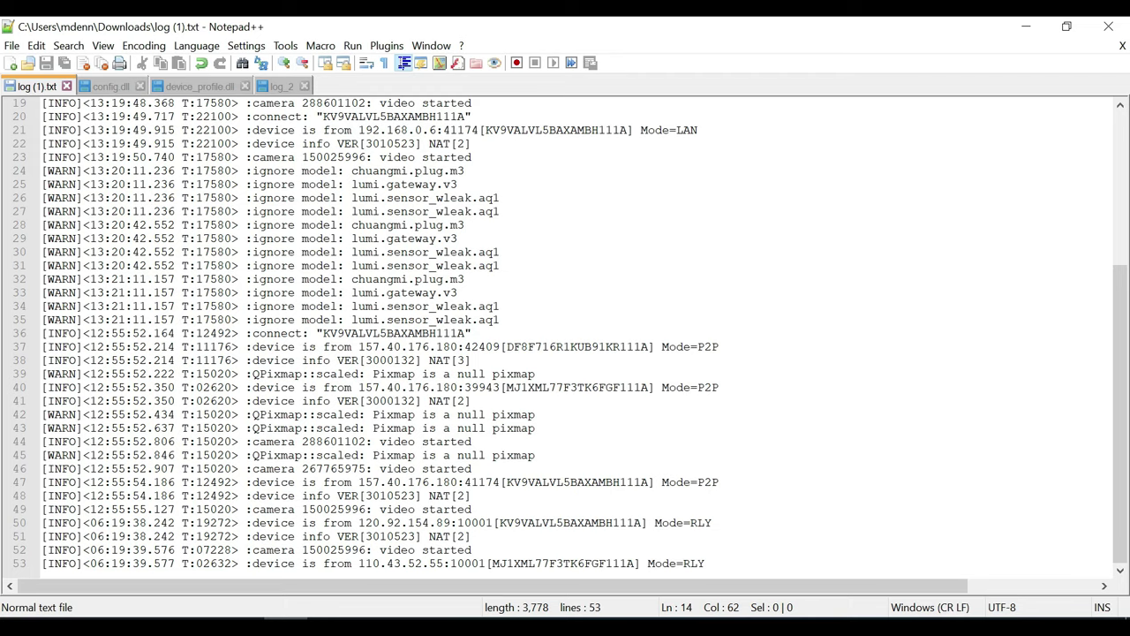
double_click(709, 347)
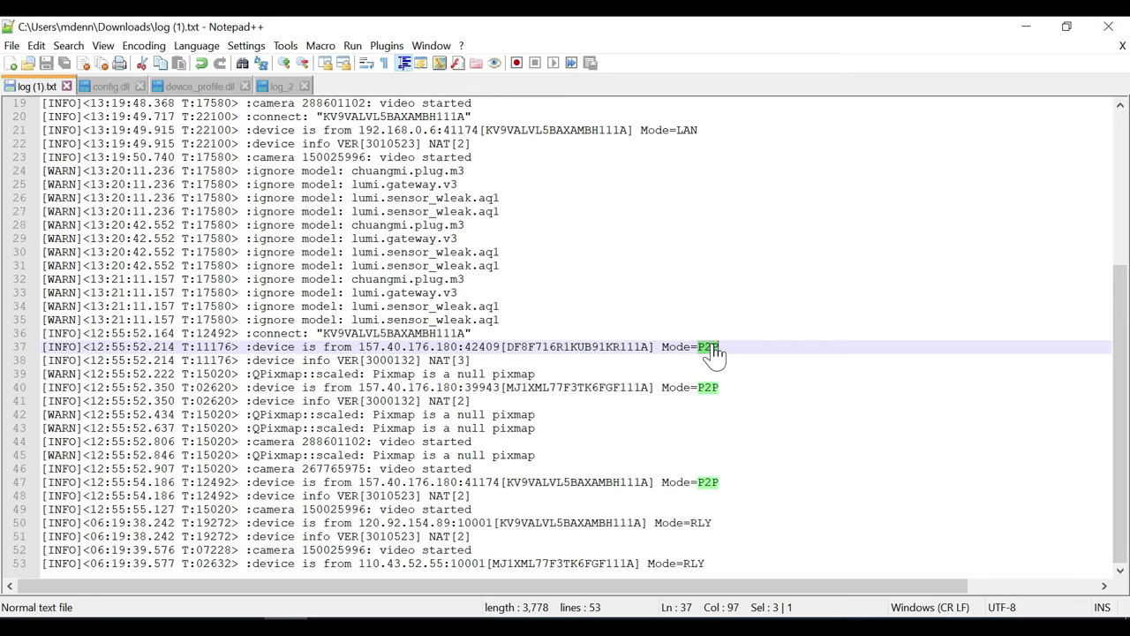
left_click(567, 523)
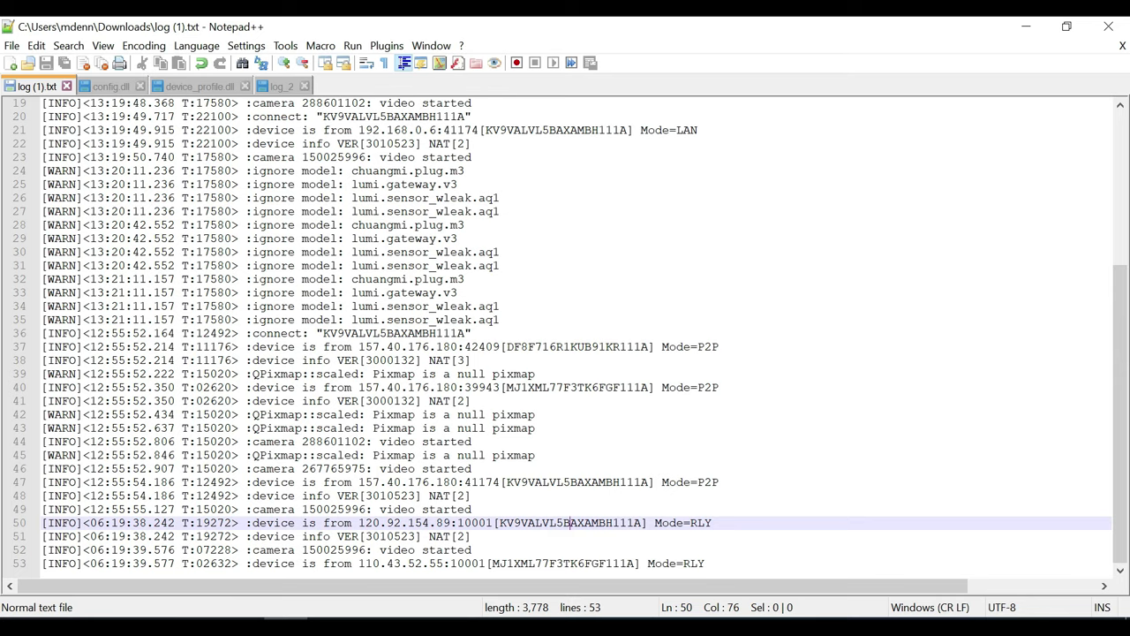
left_click(696, 523)
double_click(697, 523)
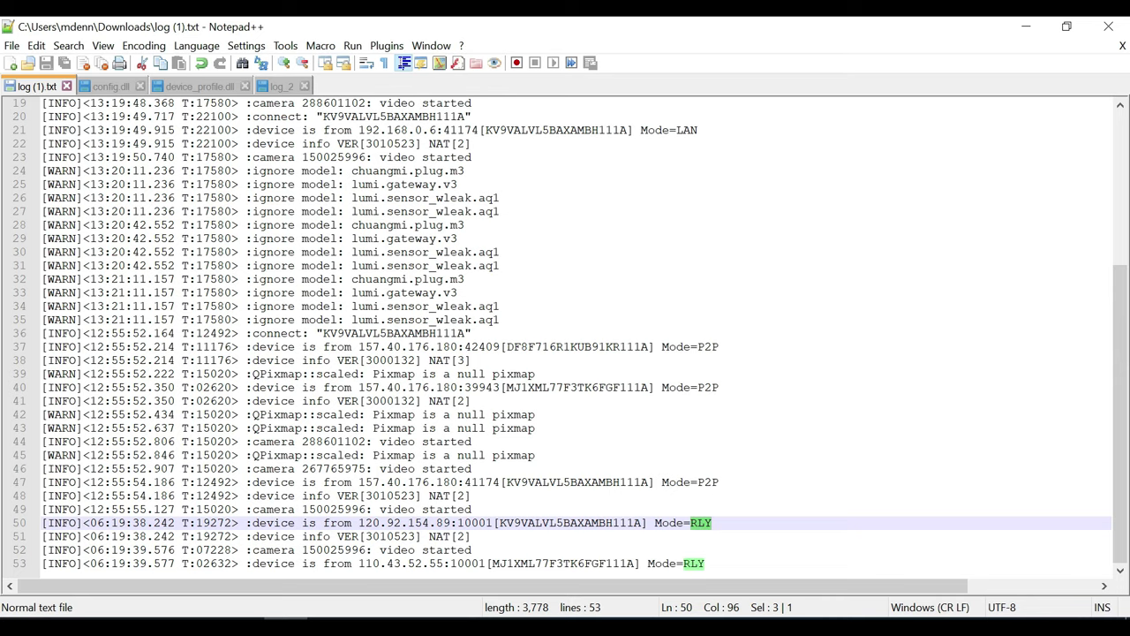
double_click(687, 130)
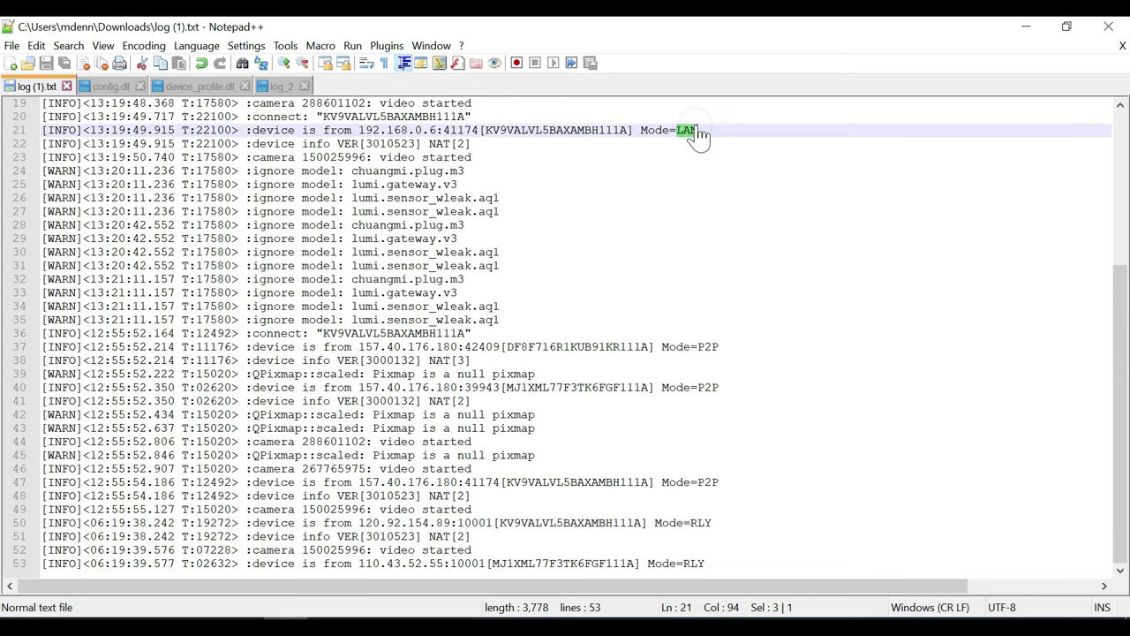
double_click(708, 347)
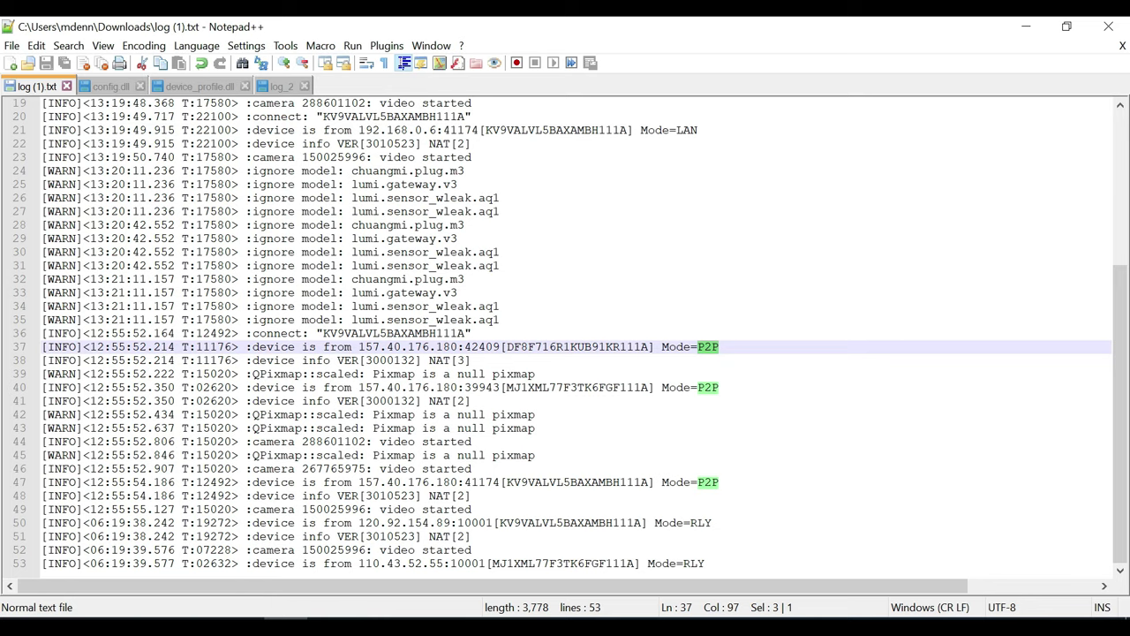
double_click(704, 523)
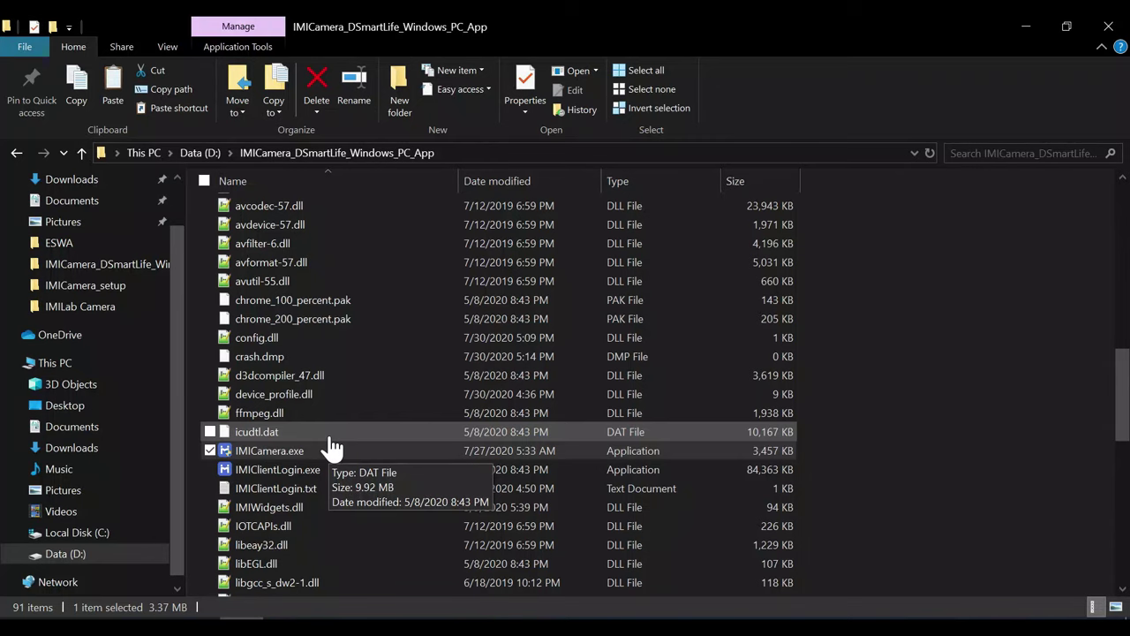
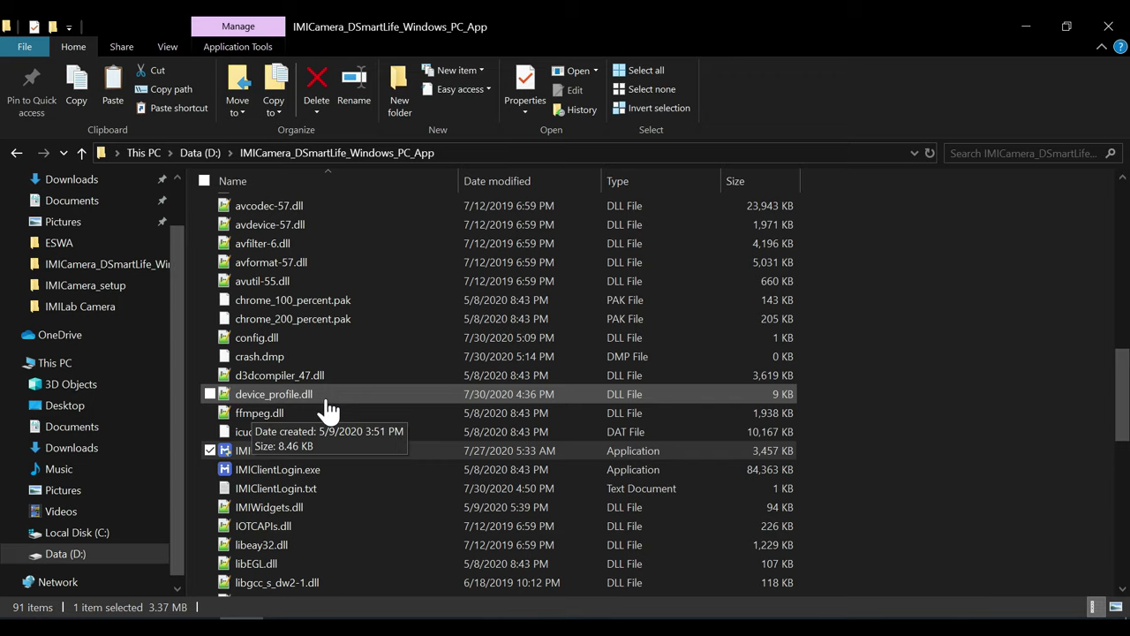
Step: Open device_profile.dll from the program folder in Notepad++ and examine its camera model entries
double_click(327, 400)
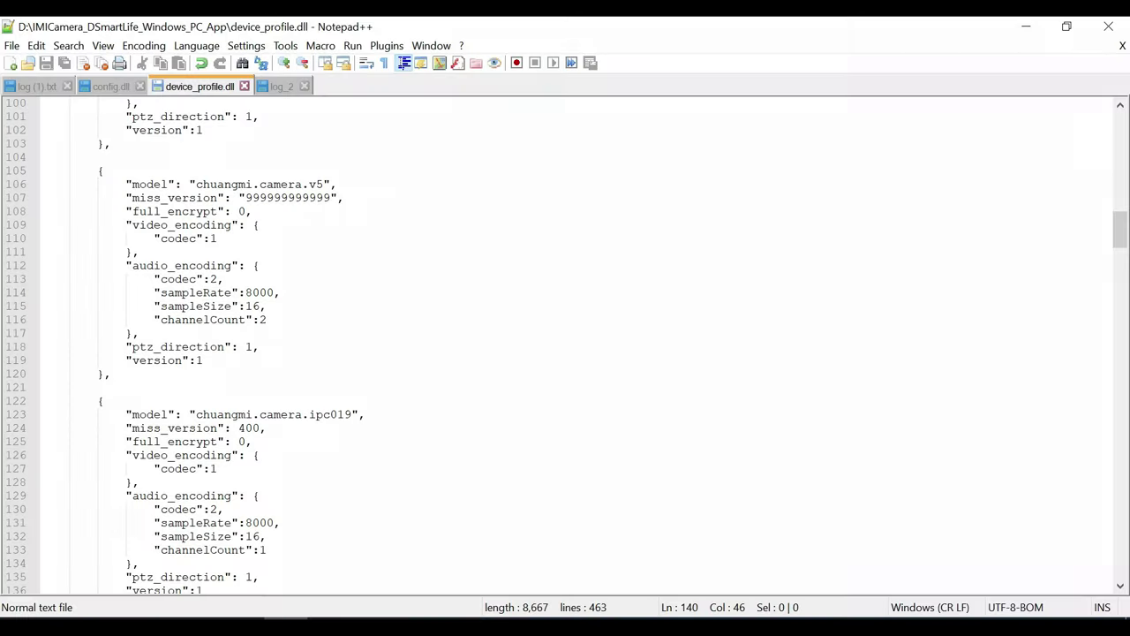
scroll(565, 344, "up", 20)
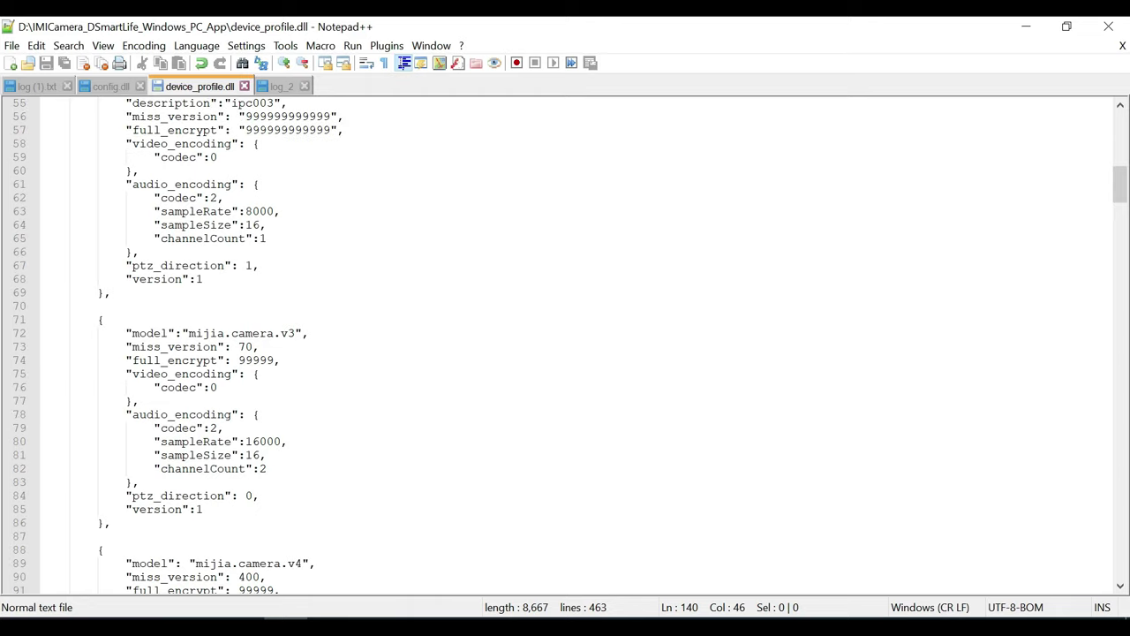
scroll(566, 345, "down", 10)
scroll(566, 345, "down", 10)
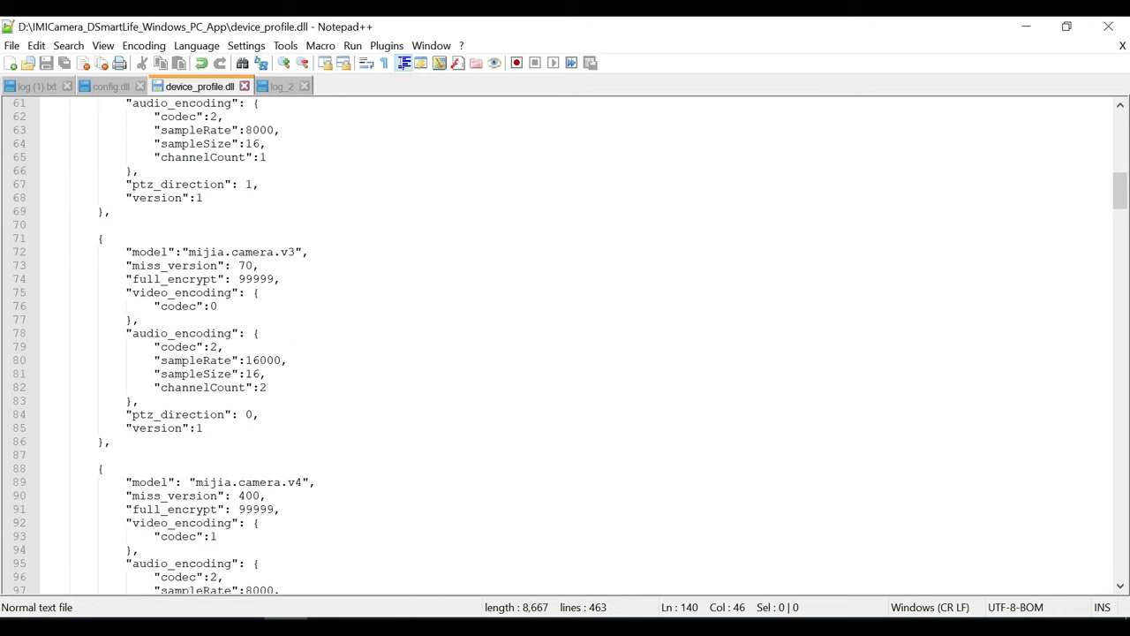
scroll(565, 345, "up", 20)
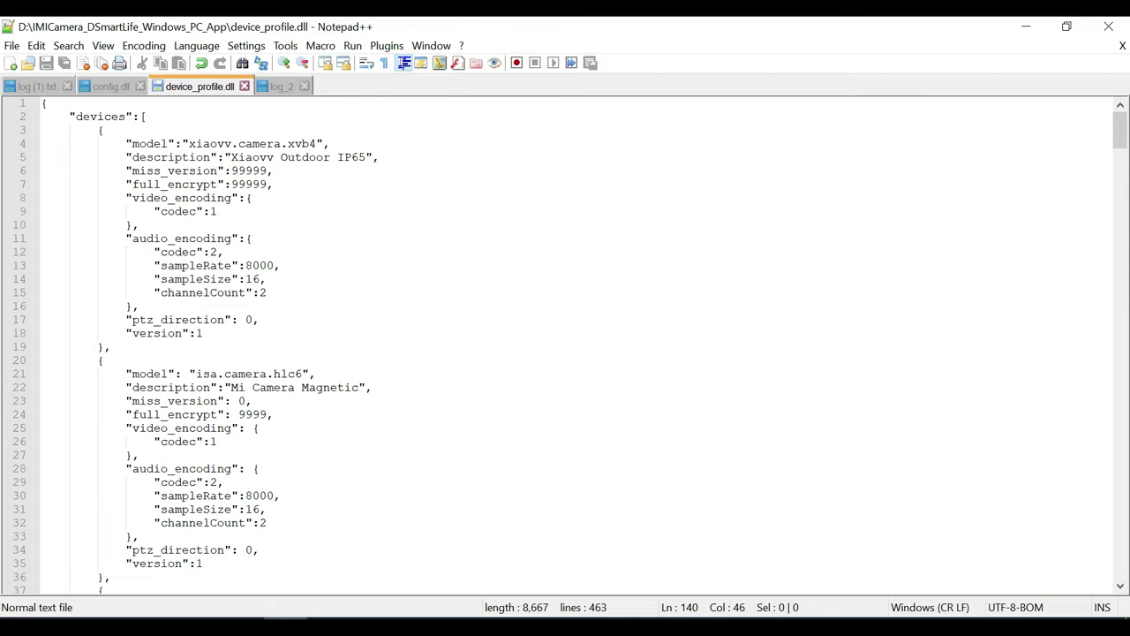
scroll(570, 345, "down", 4)
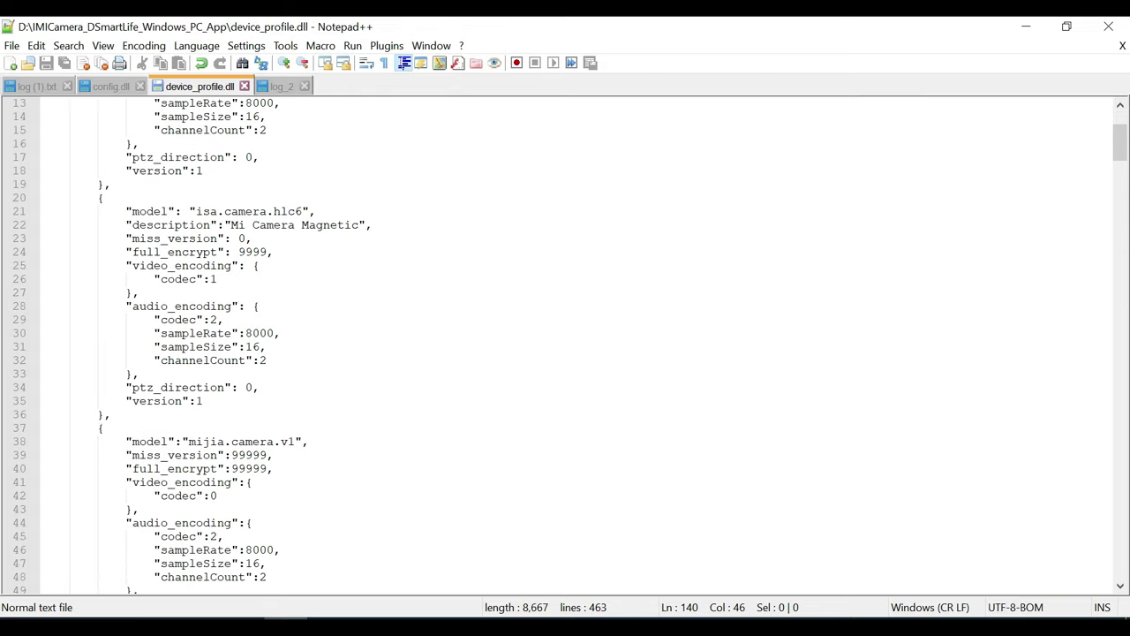
scroll(570, 345, "up", 4)
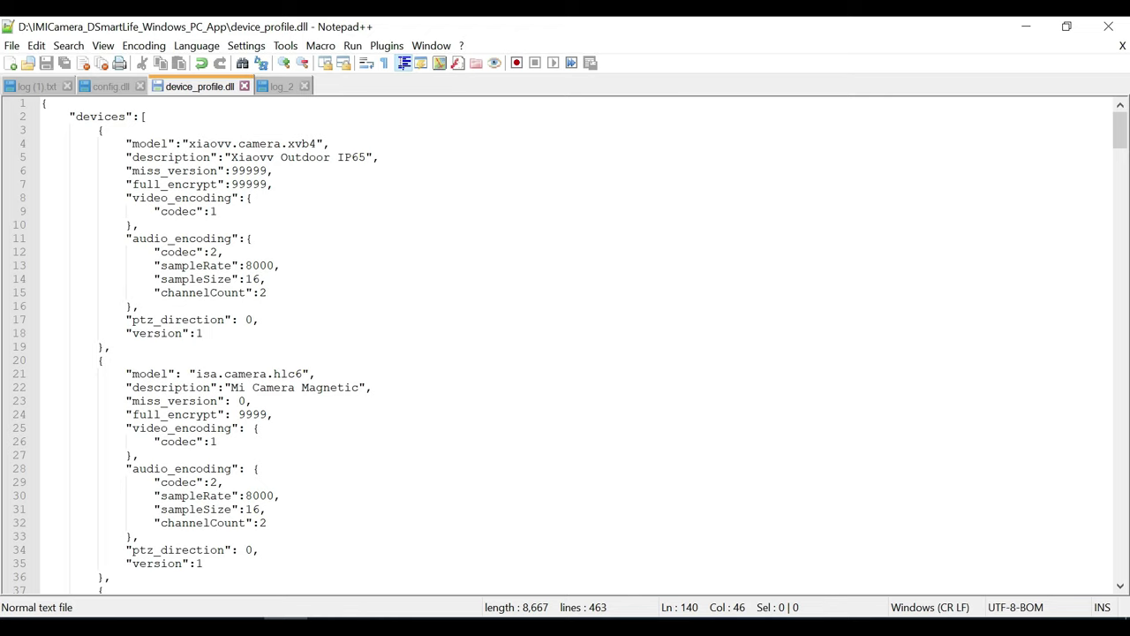
scroll(570, 345, "down", 9)
scroll(571, 346, "up", 9)
Step: Show log_2 and highlight the ignored camera models isa.camera.hlc6 and xiaovv.camera.xvb4
left_click(276, 84)
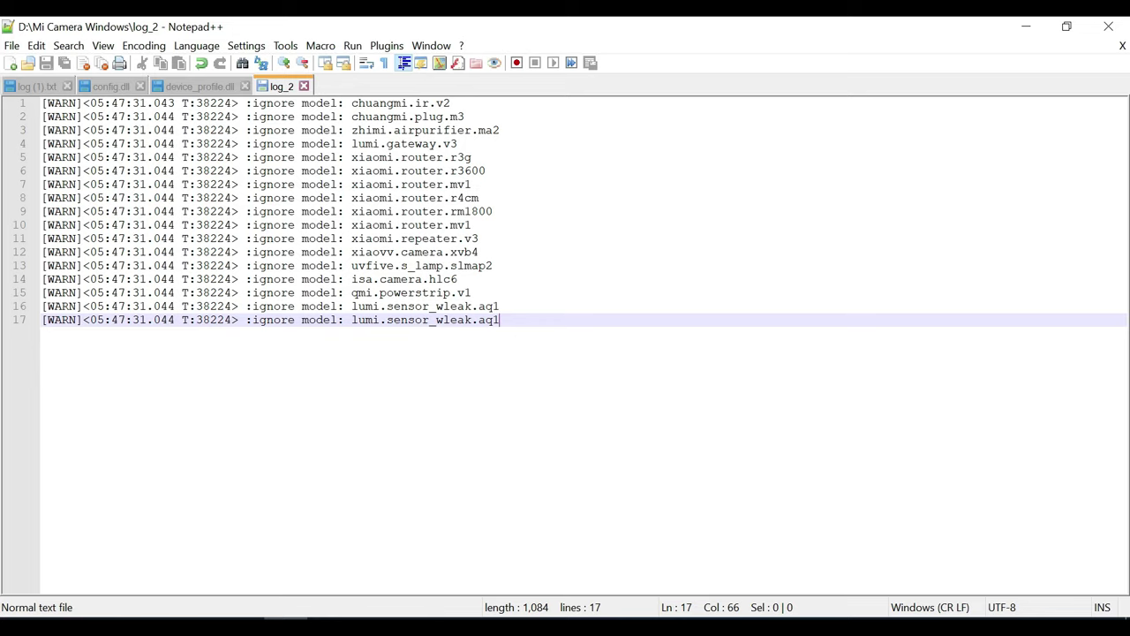
left_click_drag(352, 279, 458, 279)
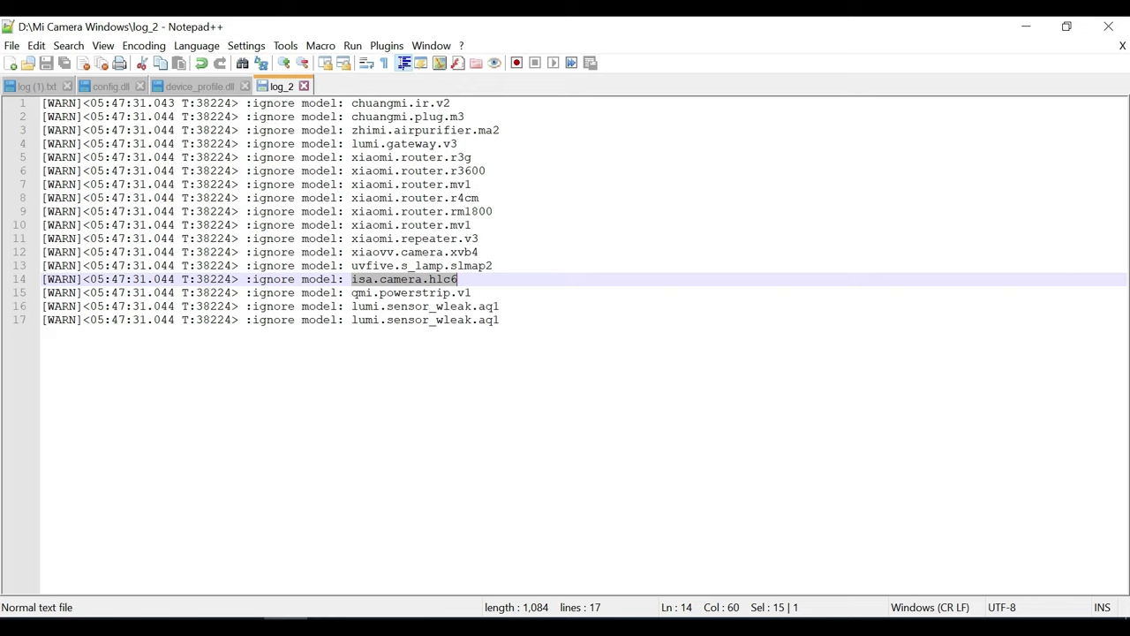
left_click_drag(351, 251, 478, 251)
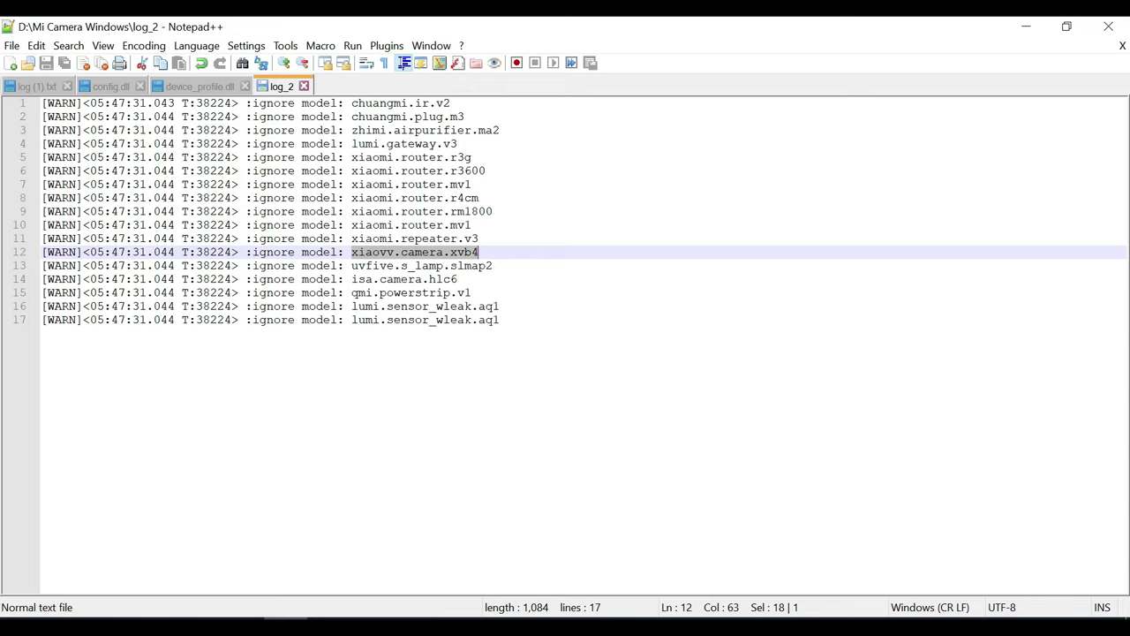
Step: Compare the device entries in device_profile.dll with the ignored models in log_2
left_click(200, 86)
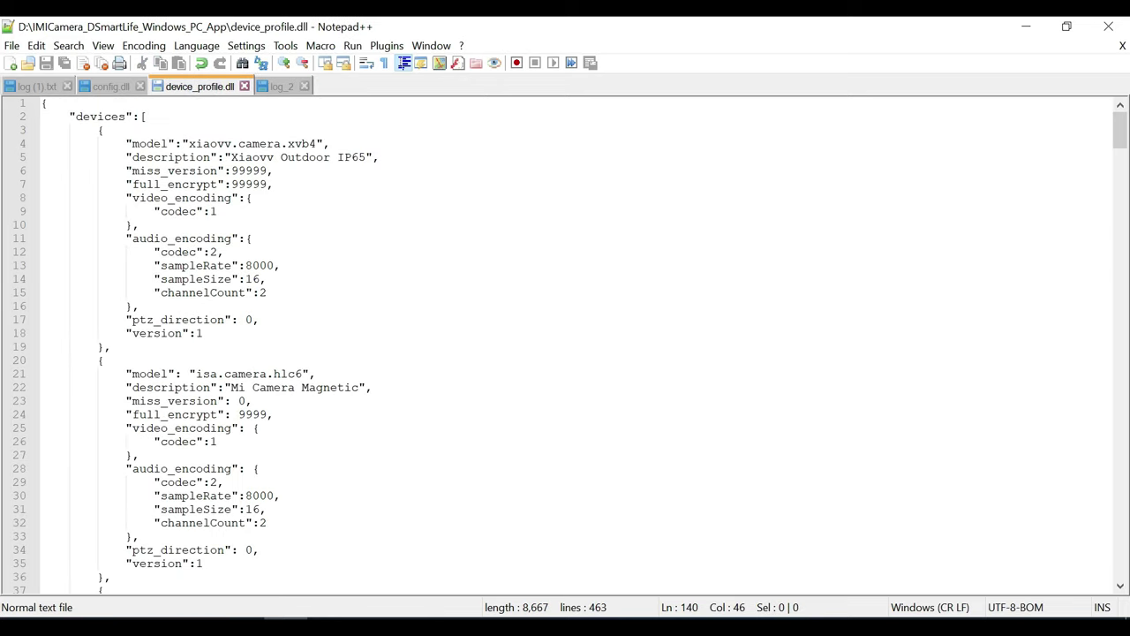
scroll(570, 346, "down", 9)
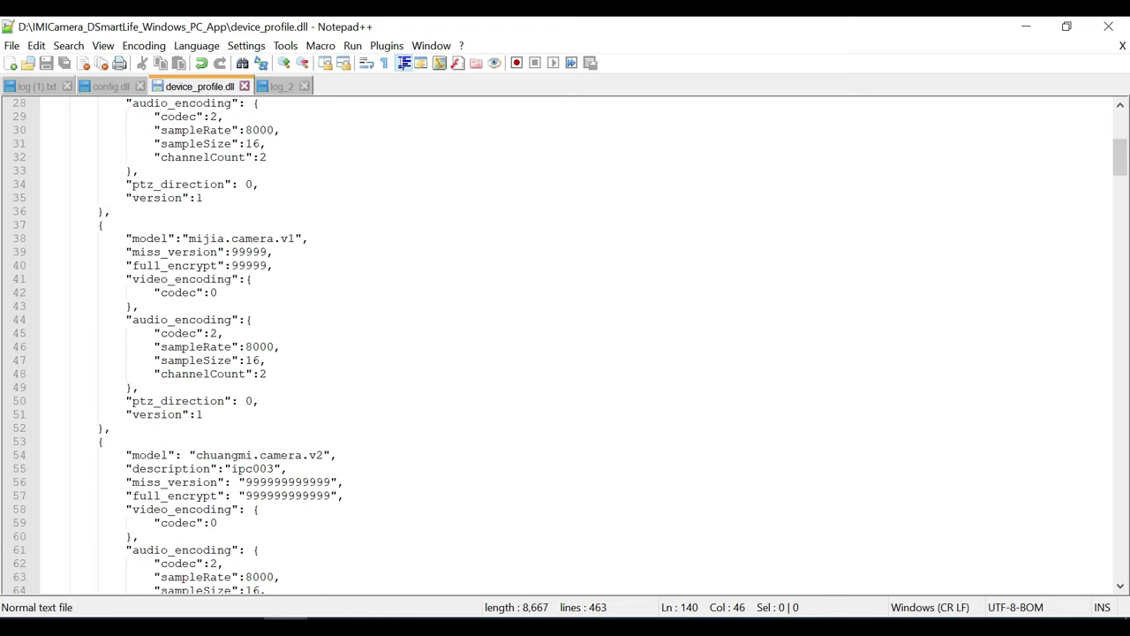
scroll(570, 347, "up", 9)
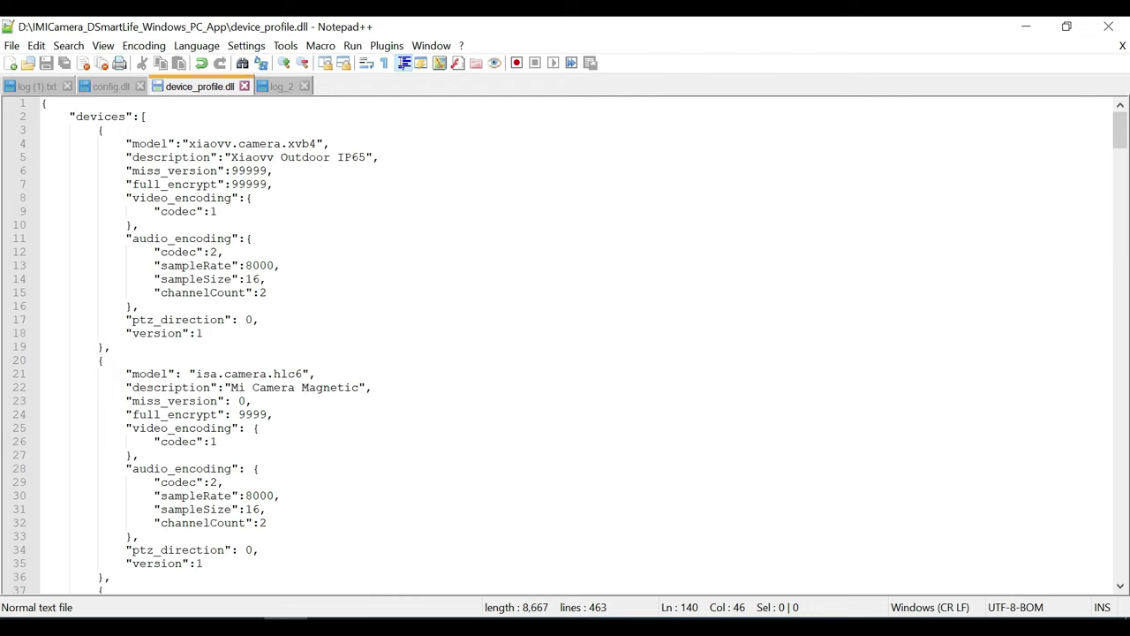
left_click(282, 86)
left_click(200, 86)
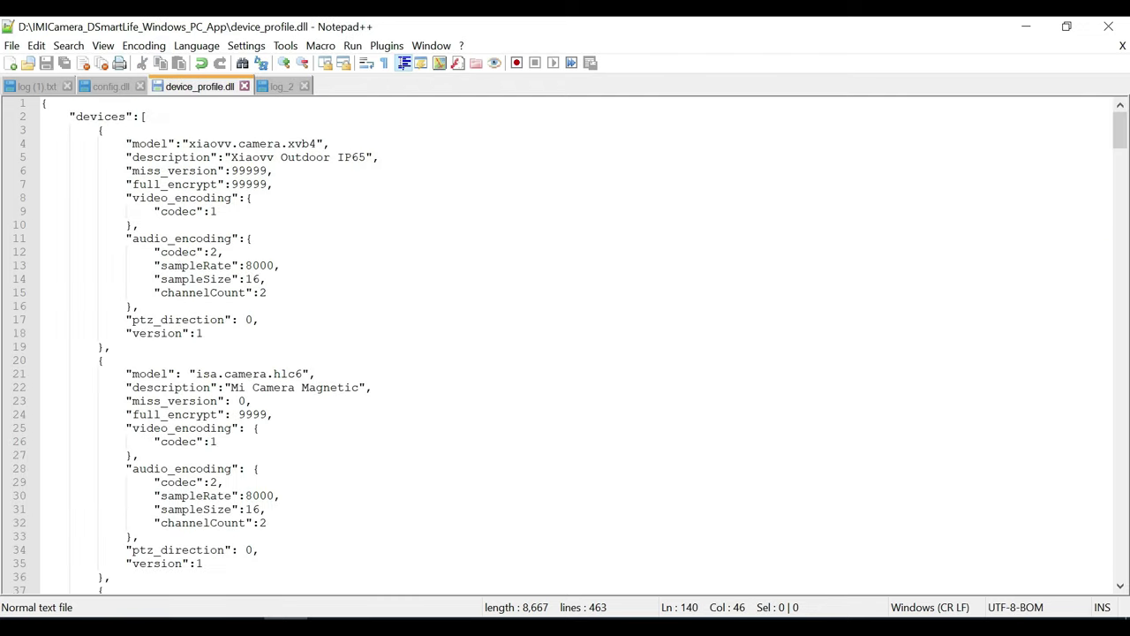